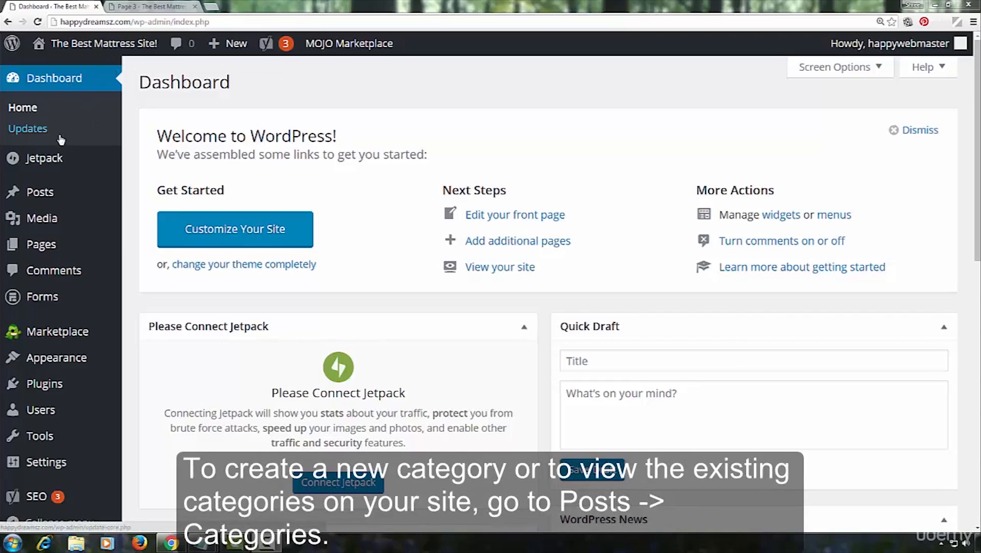
Step: Go to the post categories and open the Uncategorized category for editing
{"action": "mouse_move", "coordinate": [42, 198]}
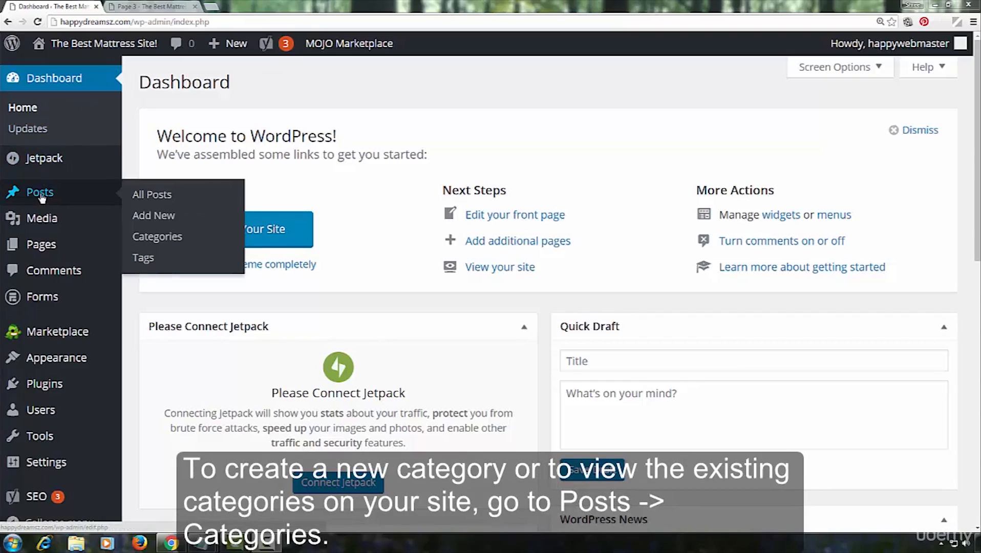
{"action": "left_click", "coordinate": [144, 238]}
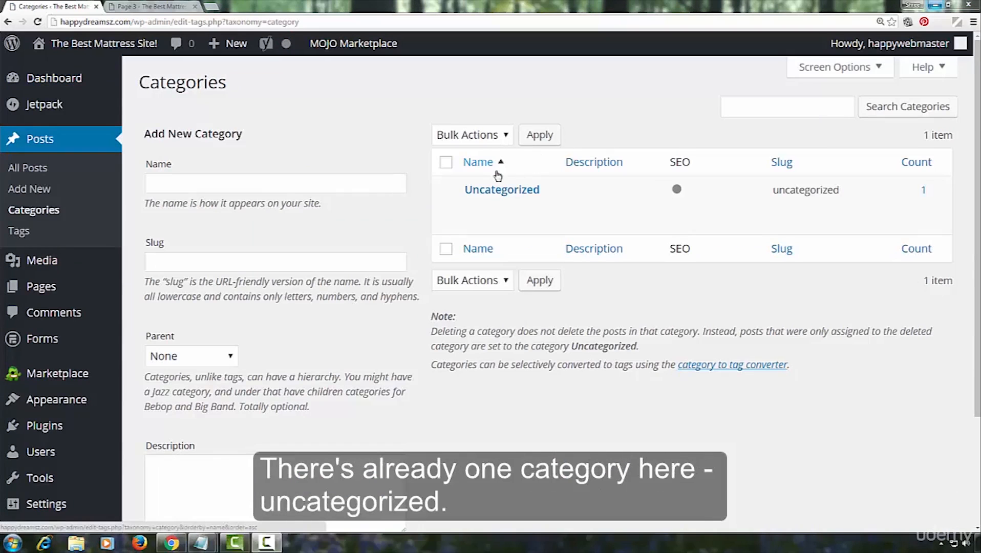
{"action": "mouse_move", "coordinate": [499, 180]}
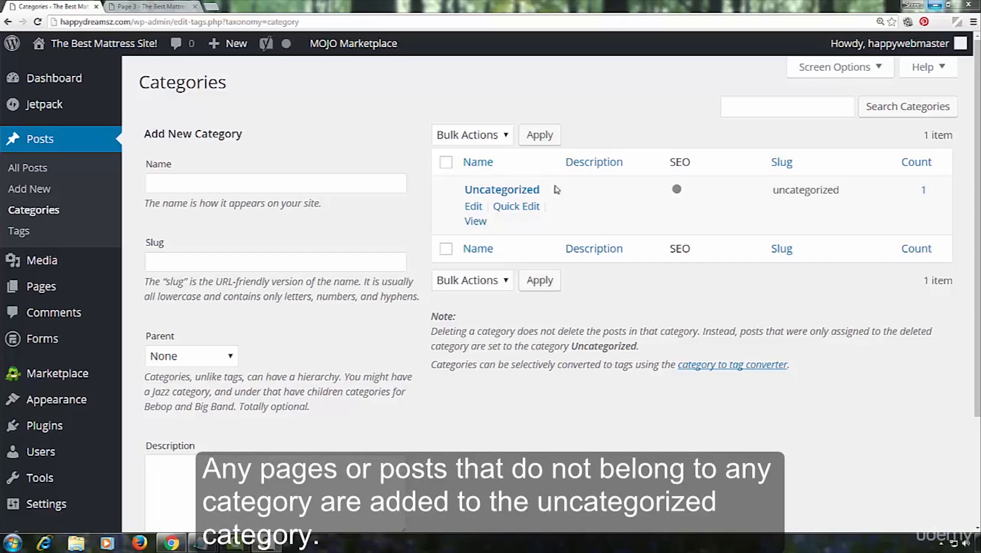
{"action": "left_click", "coordinate": [474, 207]}
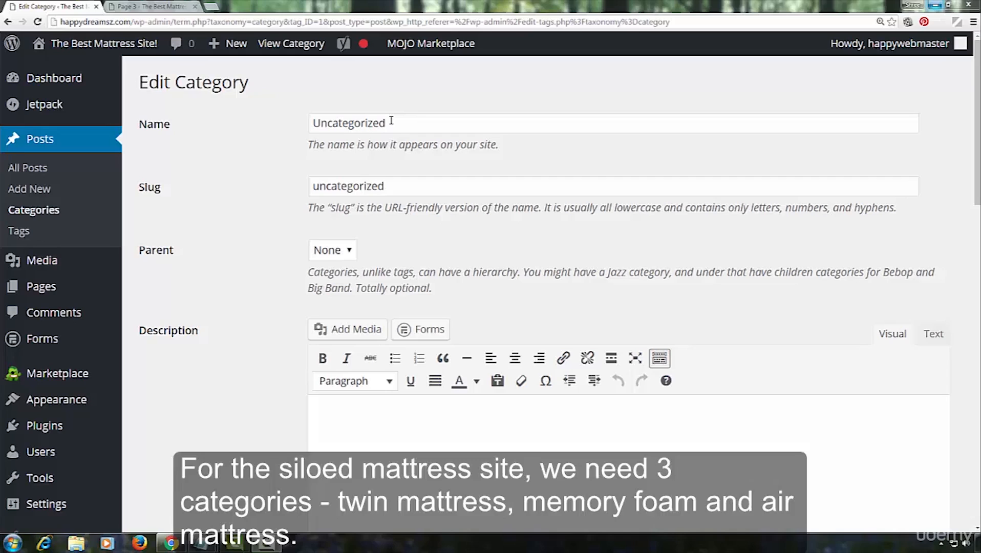
Step: Change the category's name and slug to twin-mattress, keep its parent as None, and save the update
{"action": "left_click_drag", "start_coordinate": [390, 124], "coordinate": [290, 125]}
{"action": "type", "text": "twin-mattress"}
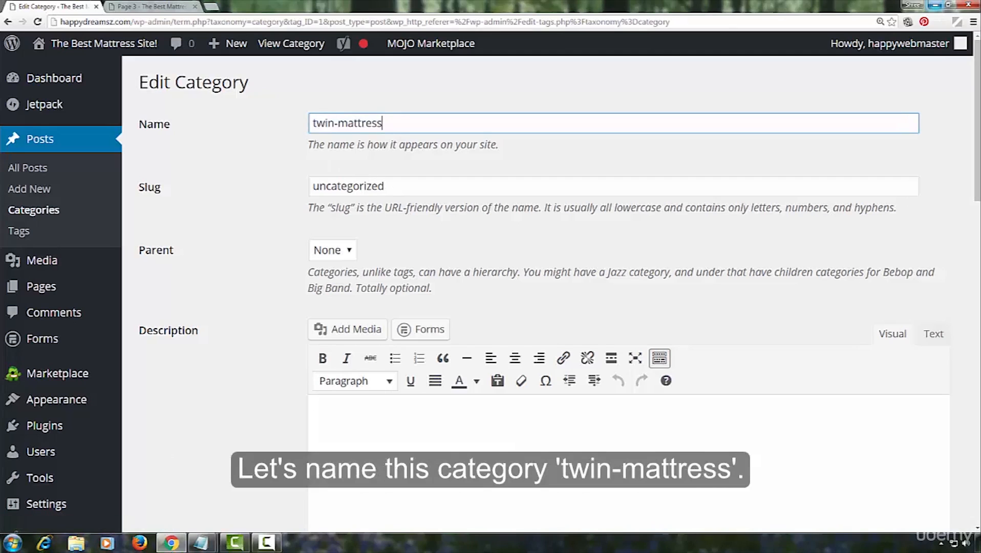
{"action": "left_click_drag", "start_coordinate": [385, 187], "coordinate": [301, 187]}
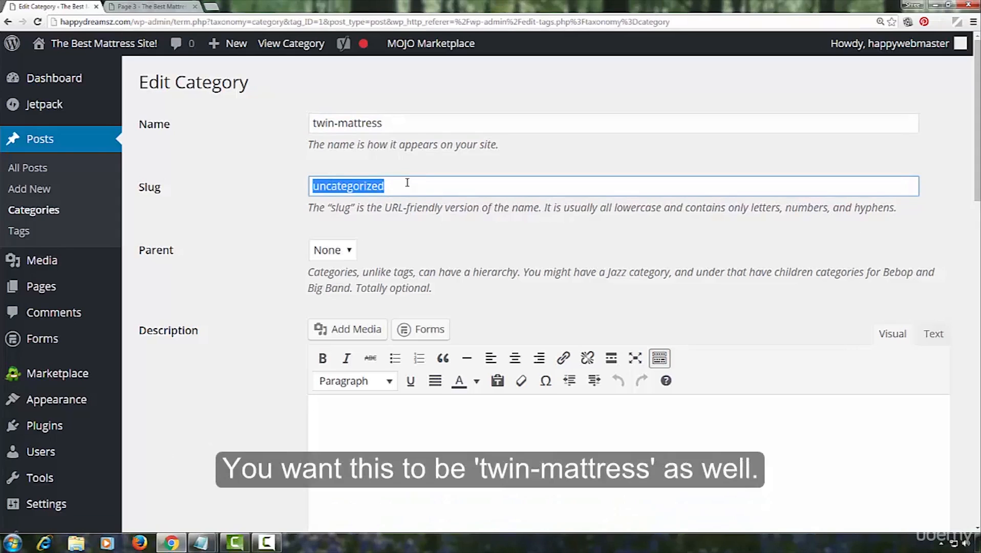
{"action": "type", "text": "twin-mattress"}
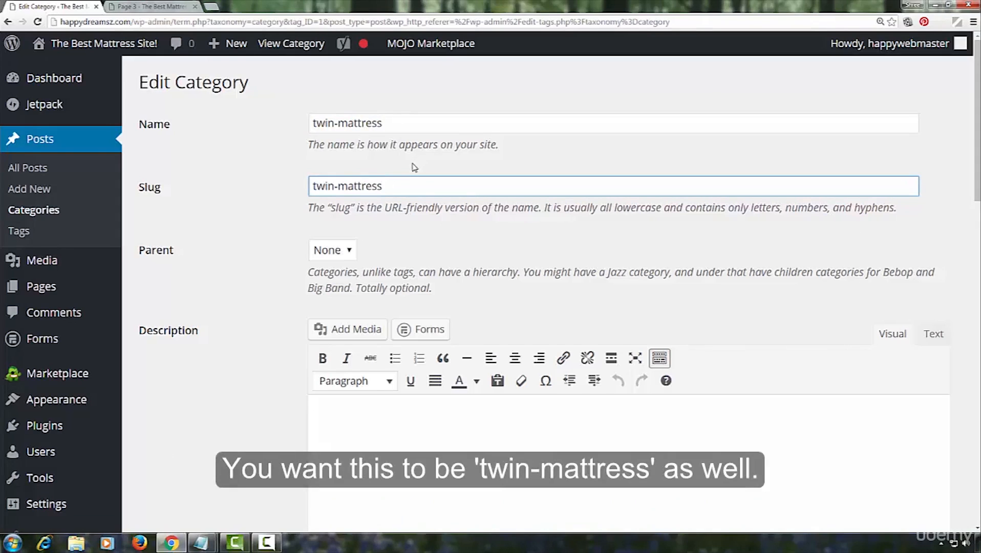
{"action": "left_click", "coordinate": [346, 253]}
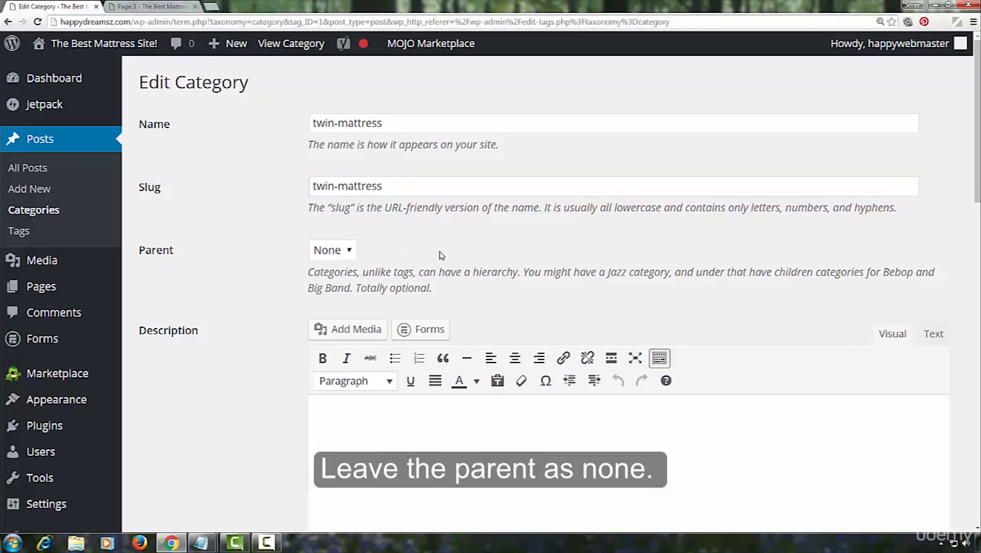
{"action": "scroll", "coordinate": [443, 254], "scroll_direction": "down", "scroll_amount": 4}
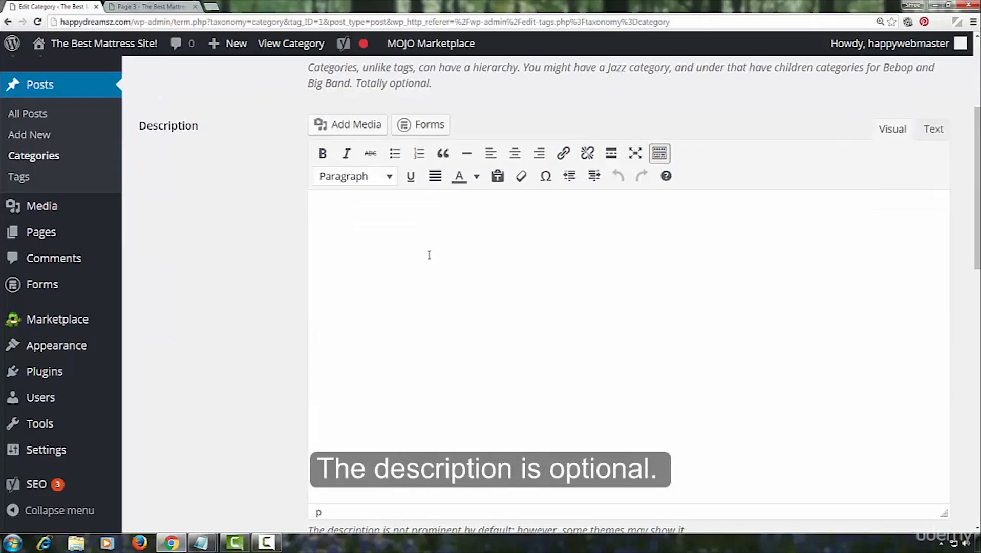
{"action": "scroll", "coordinate": [429, 254], "scroll_direction": "down", "scroll_amount": 10}
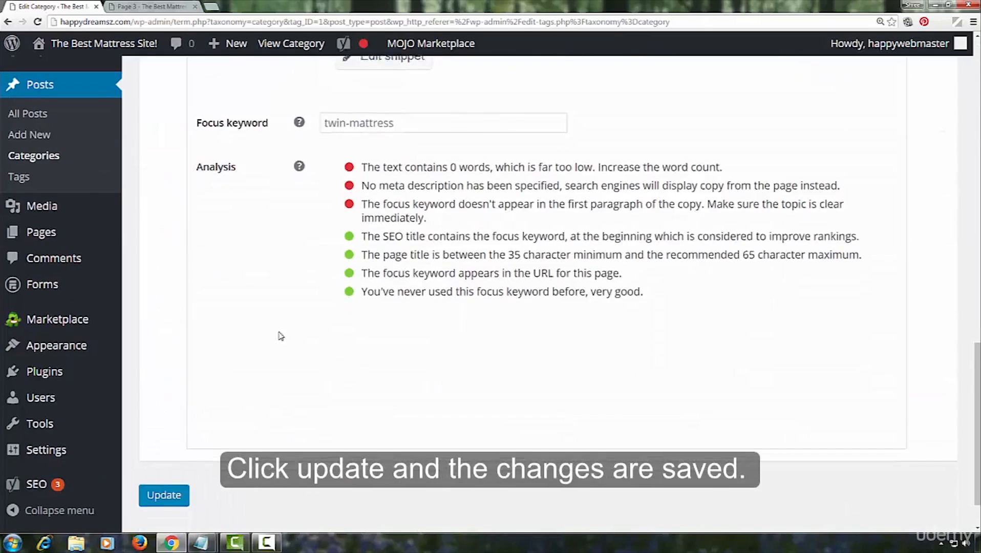
{"action": "left_click", "coordinate": [157, 445]}
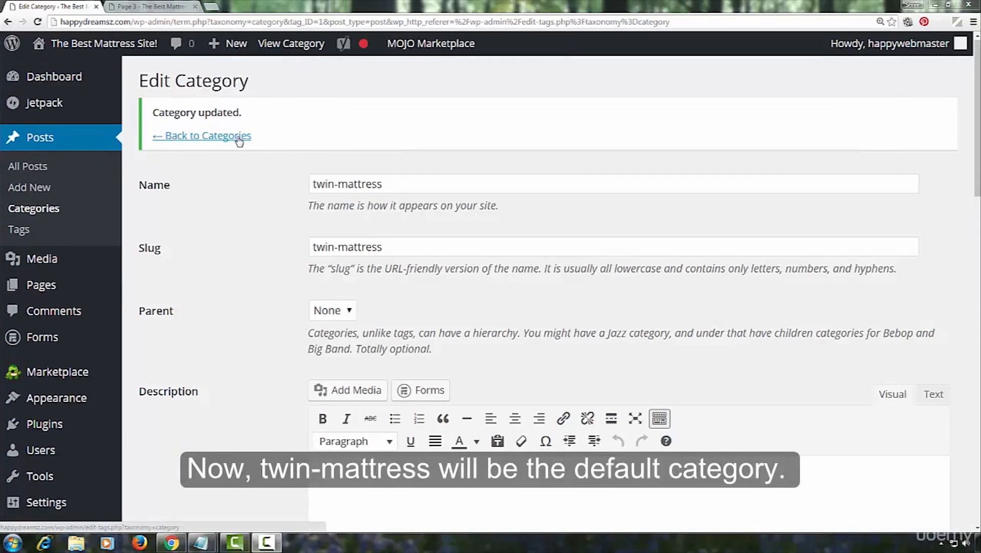
Step: Return to the categories list from the updated category
{"action": "left_click_drag", "start_coordinate": [385, 185], "coordinate": [295, 196]}
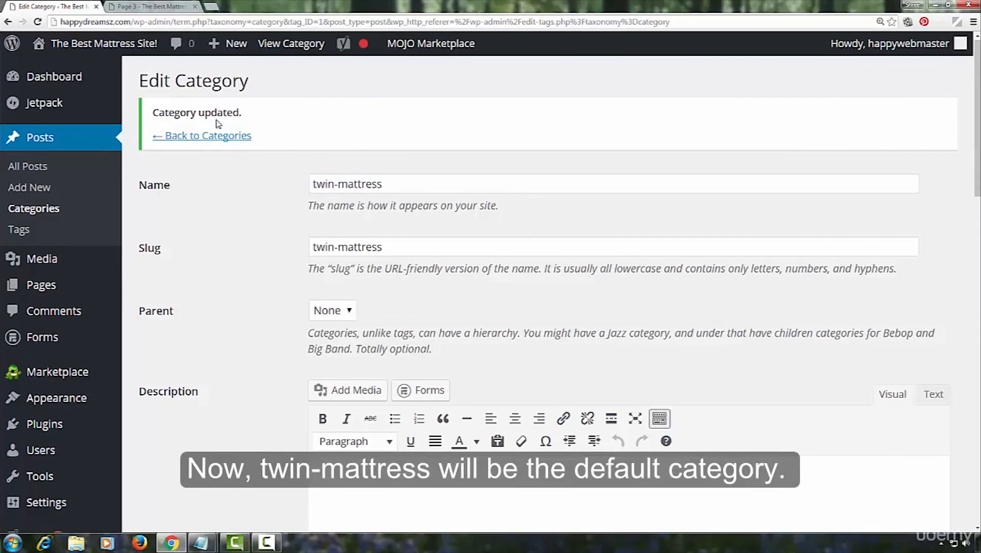
{"action": "left_click", "coordinate": [215, 136]}
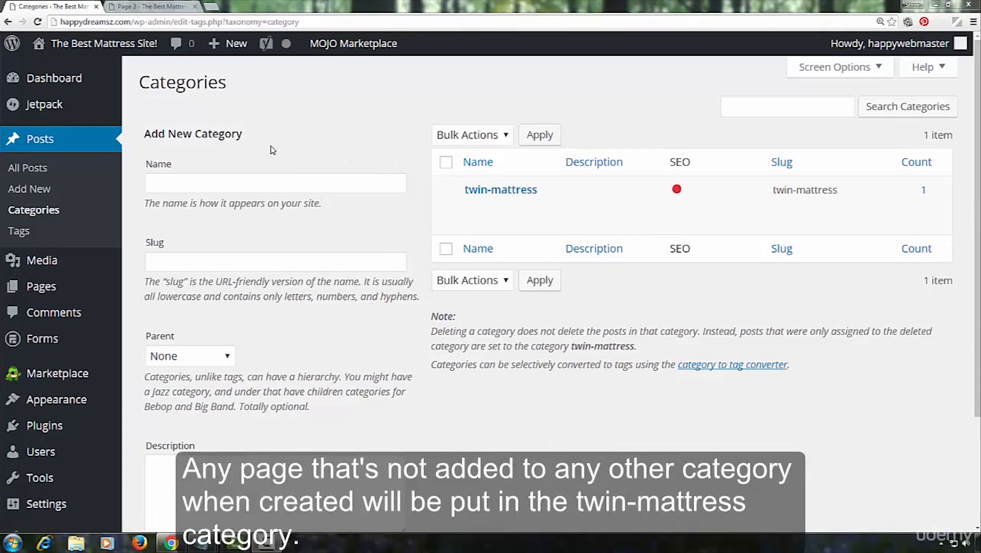
{"action": "mouse_move", "coordinate": [463, 193]}
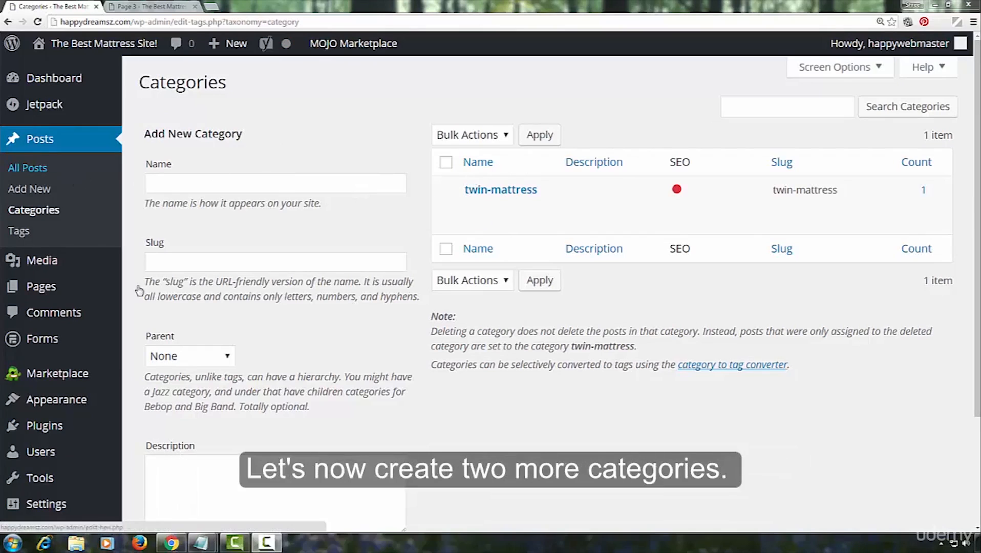
Step: Add a new category with the name foam-mattress and the slug foam-mattress
{"action": "left_click", "coordinate": [181, 183]}
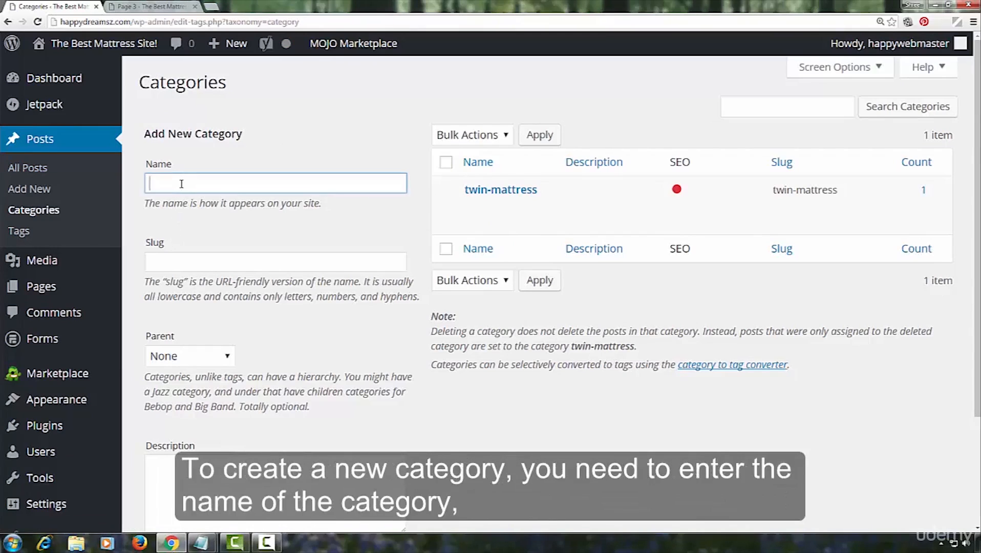
{"action": "left_click", "coordinate": [184, 259]}
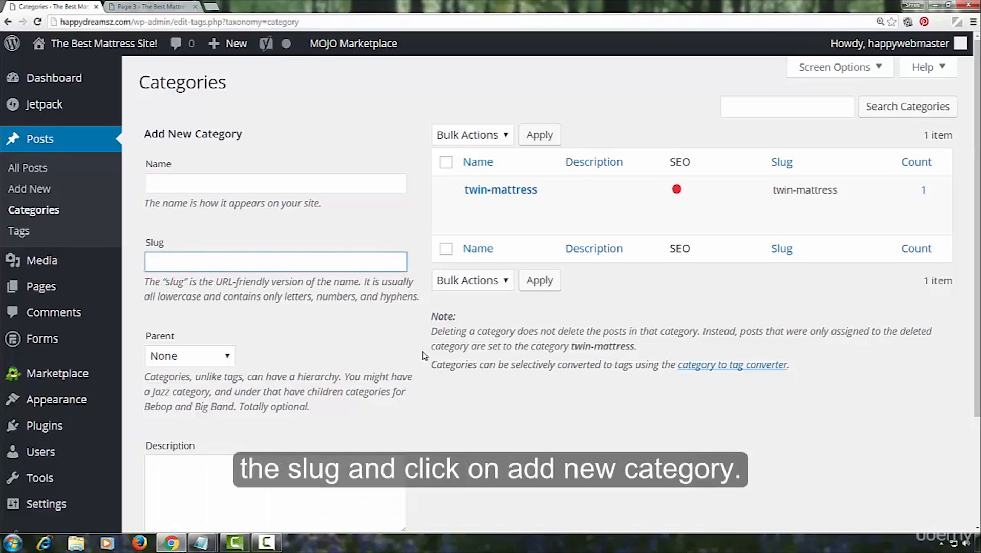
{"action": "scroll", "coordinate": [422, 355], "scroll_direction": "down", "scroll_amount": 3}
{"action": "scroll", "coordinate": [444, 316], "scroll_direction": "up", "scroll_amount": 3}
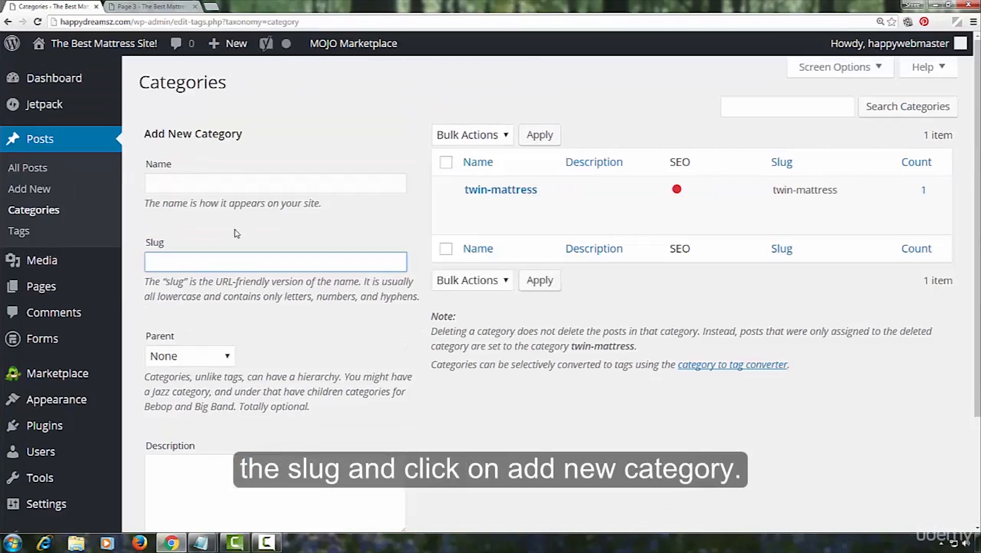
{"action": "left_click", "coordinate": [176, 181]}
{"action": "type", "text": "foam-mattress"}
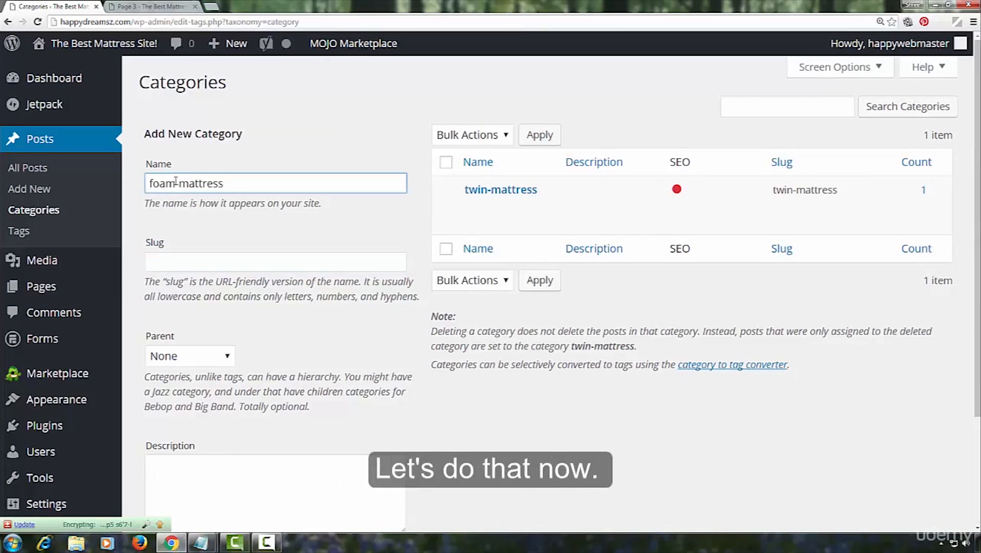
{"action": "left_click", "coordinate": [155, 266]}
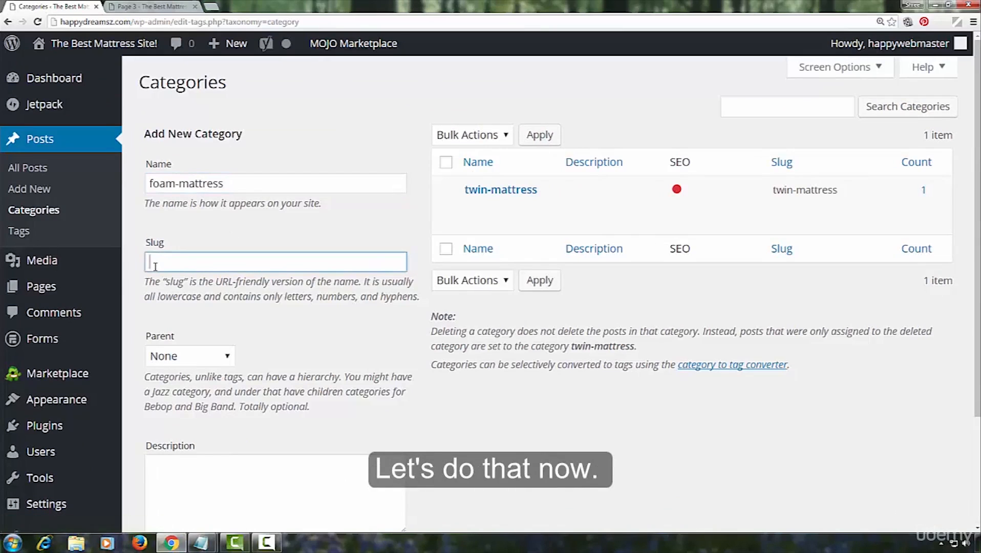
{"action": "type", "text": "foam-mattress"}
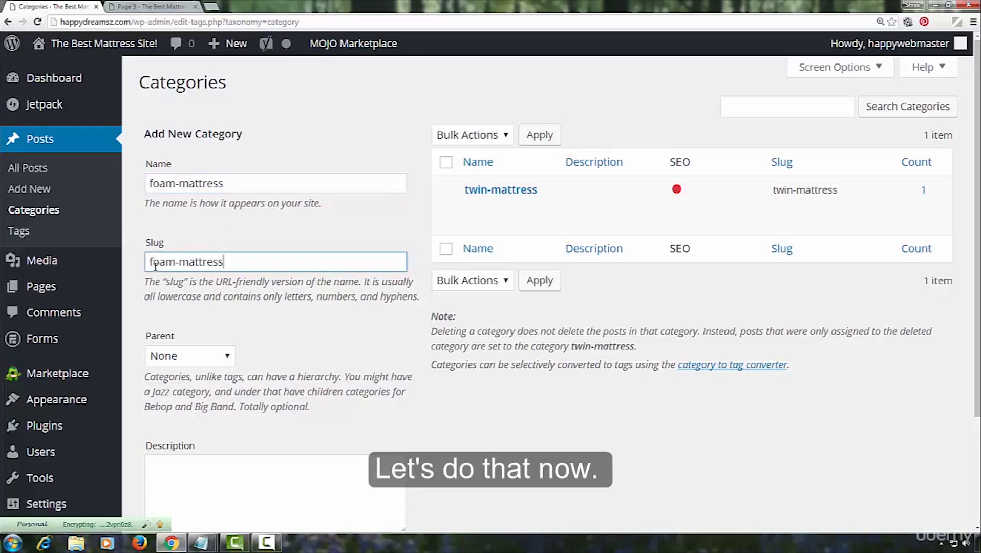
{"action": "left_click", "coordinate": [372, 313]}
{"action": "scroll", "coordinate": [372, 313], "scroll_direction": "down", "scroll_amount": 3}
{"action": "left_click", "coordinate": [183, 456]}
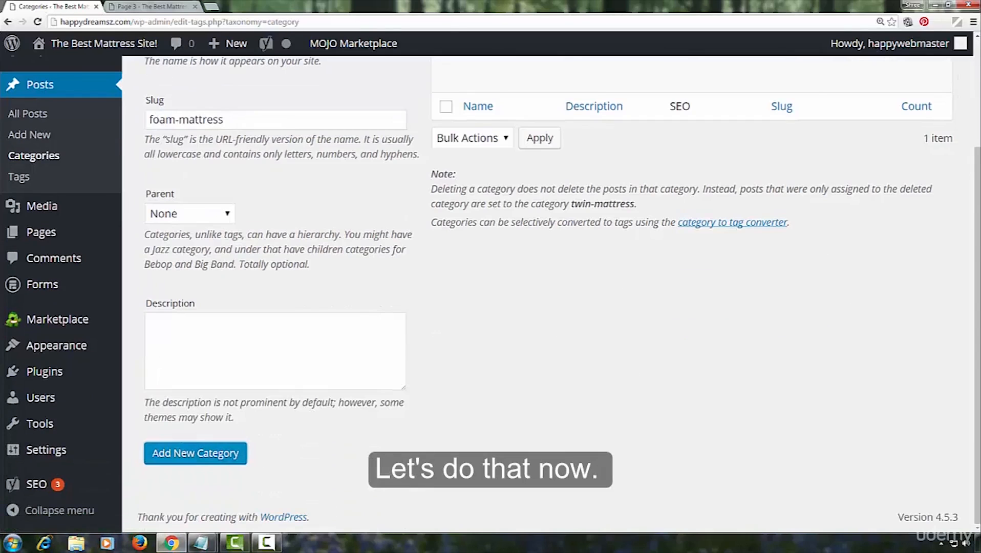
Step: Add a new category with the name air-mattress and the slug air-mattress
{"action": "left_click", "coordinate": [164, 182]}
{"action": "type", "text": "airmattress"}
{"action": "left_click", "coordinate": [194, 256]}
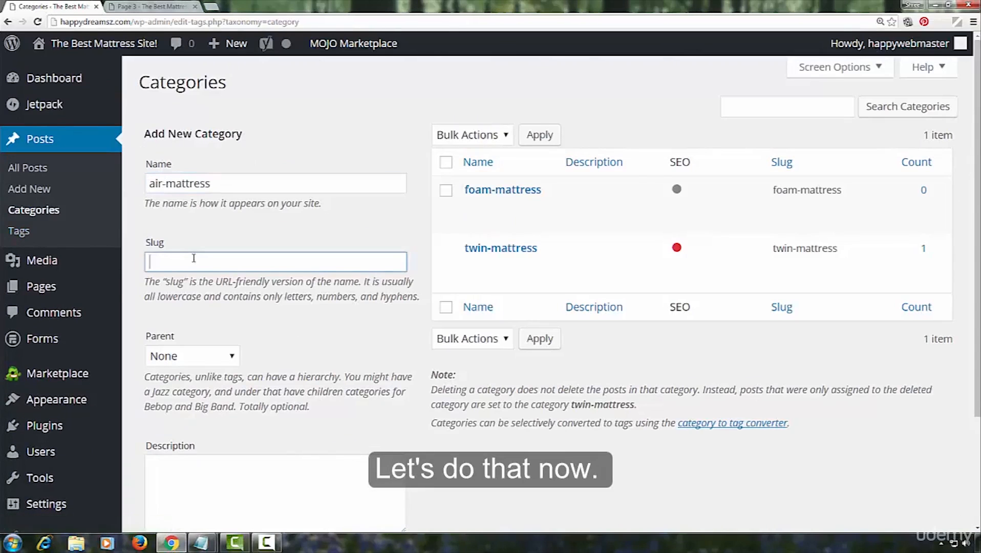
{"action": "type", "text": "air-mattress"}
{"action": "left_click", "coordinate": [321, 231]}
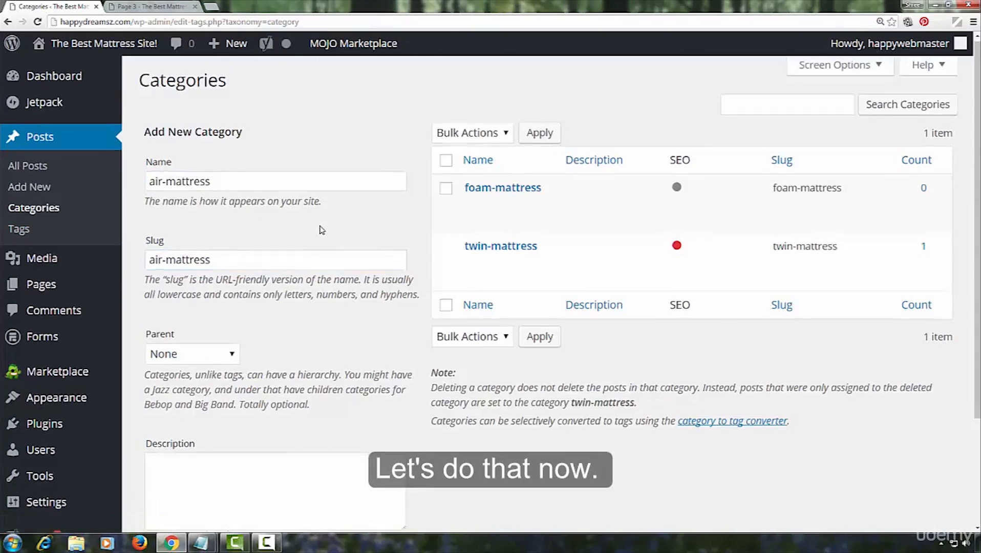
{"action": "scroll", "coordinate": [321, 230], "scroll_direction": "down", "scroll_amount": 3}
{"action": "left_click", "coordinate": [208, 451]}
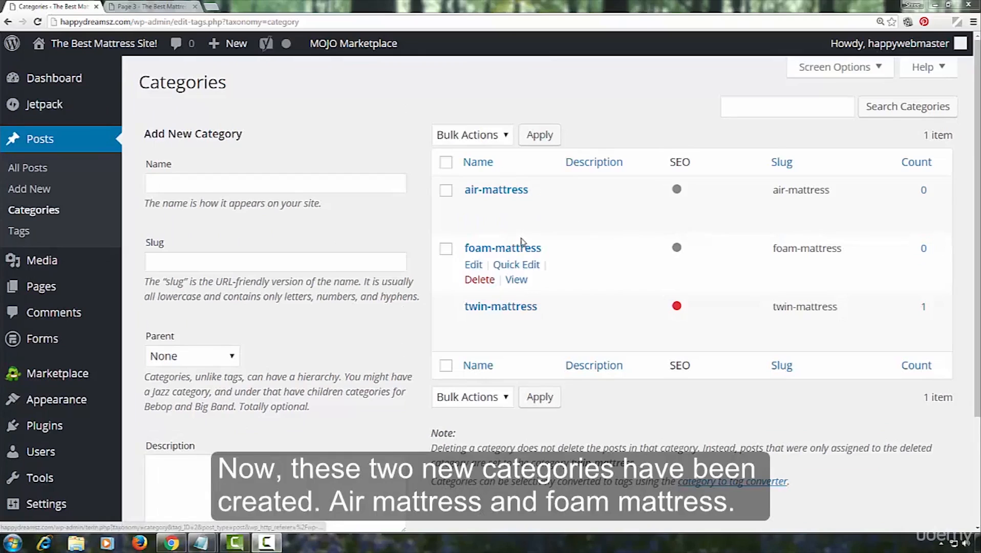
{"action": "left_click", "coordinate": [446, 250]}
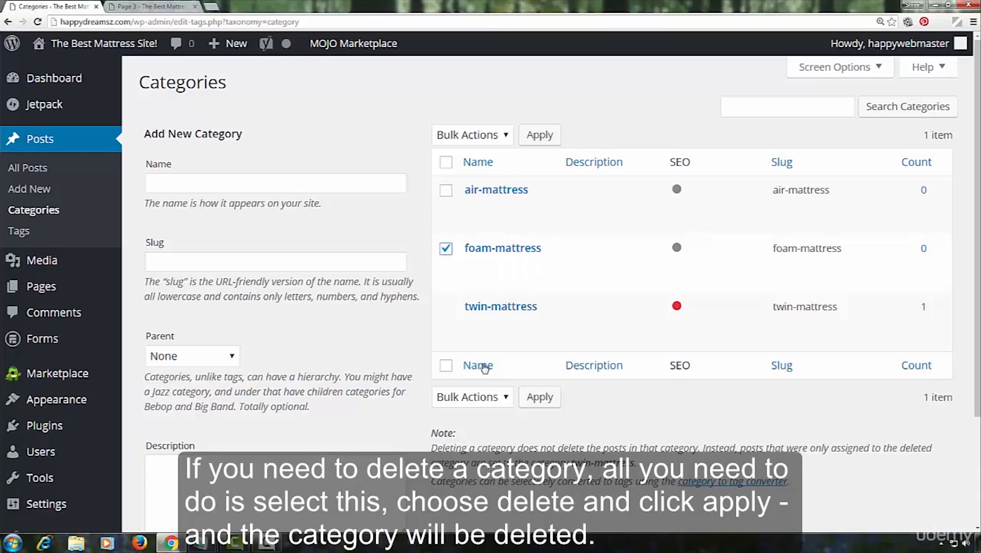
{"action": "left_click", "coordinate": [507, 399]}
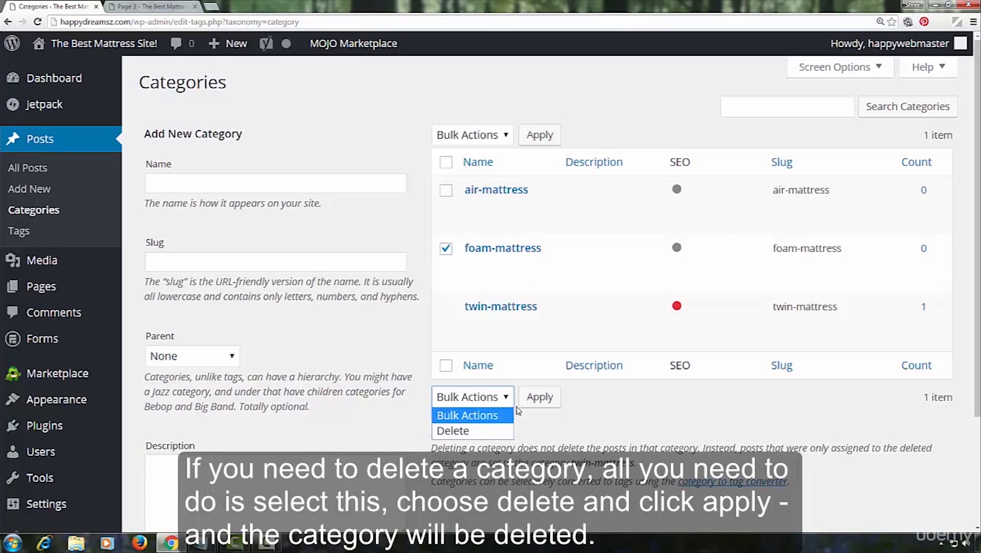
{"action": "left_click", "coordinate": [616, 401]}
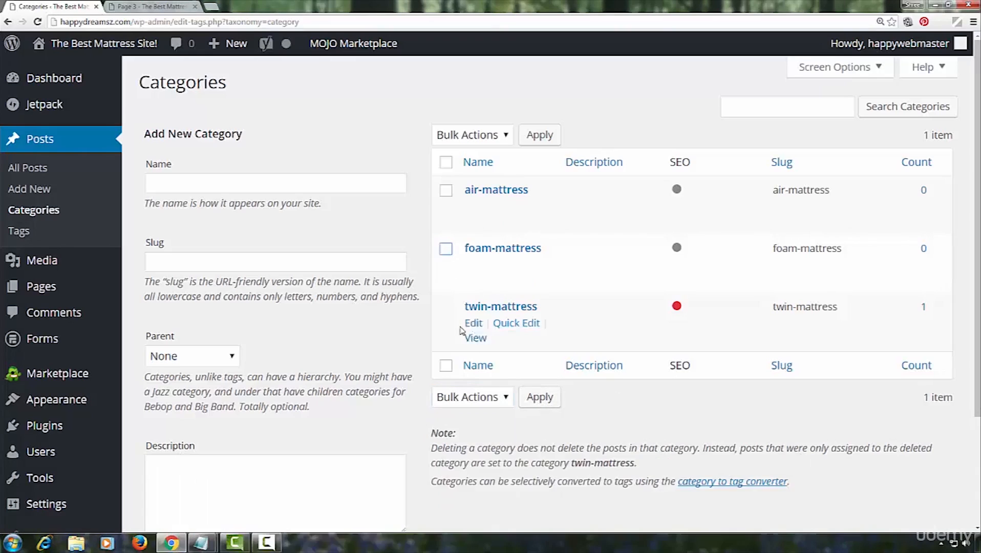
{"action": "left_click", "coordinate": [446, 249]}
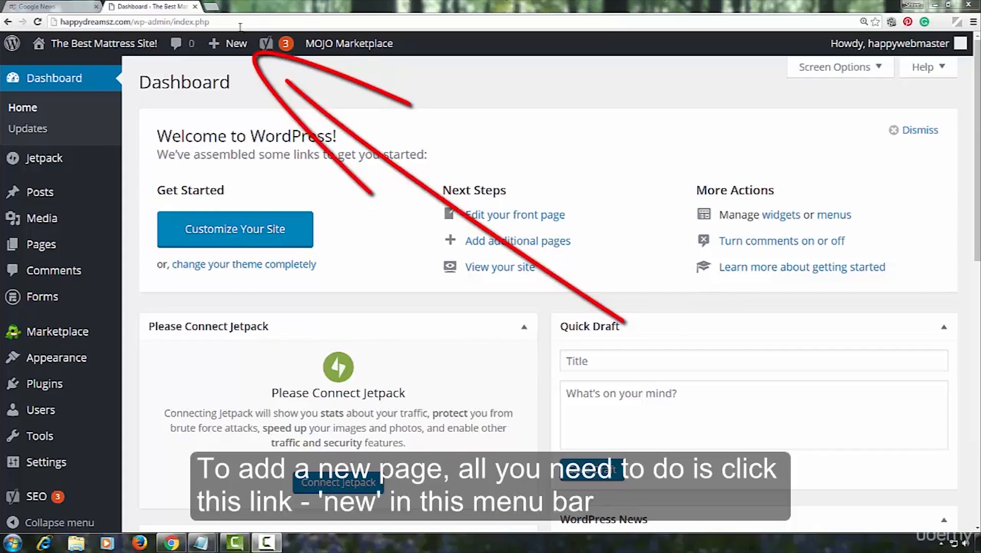
Step: Start a new page and title it Page 3
{"action": "mouse_move", "coordinate": [242, 47]}
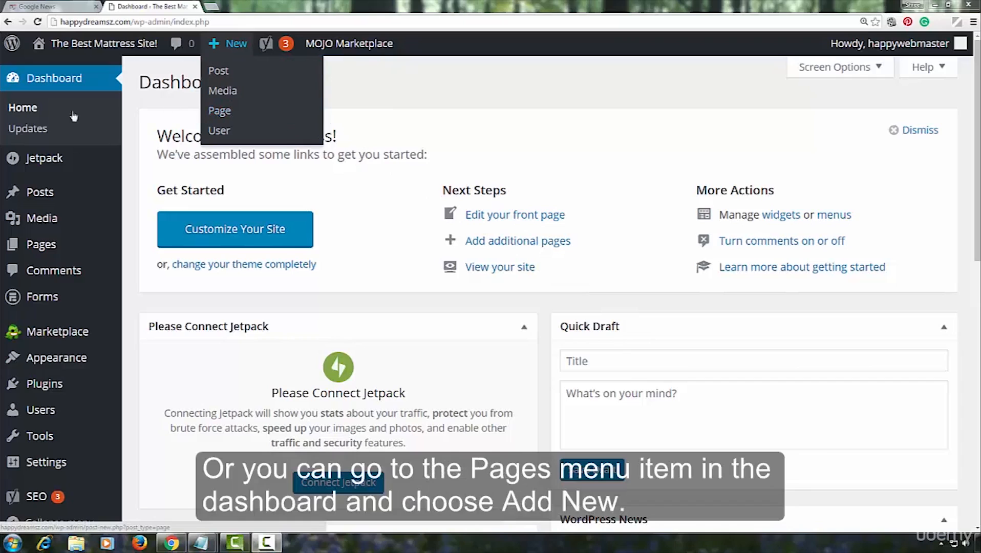
{"action": "mouse_move", "coordinate": [44, 248]}
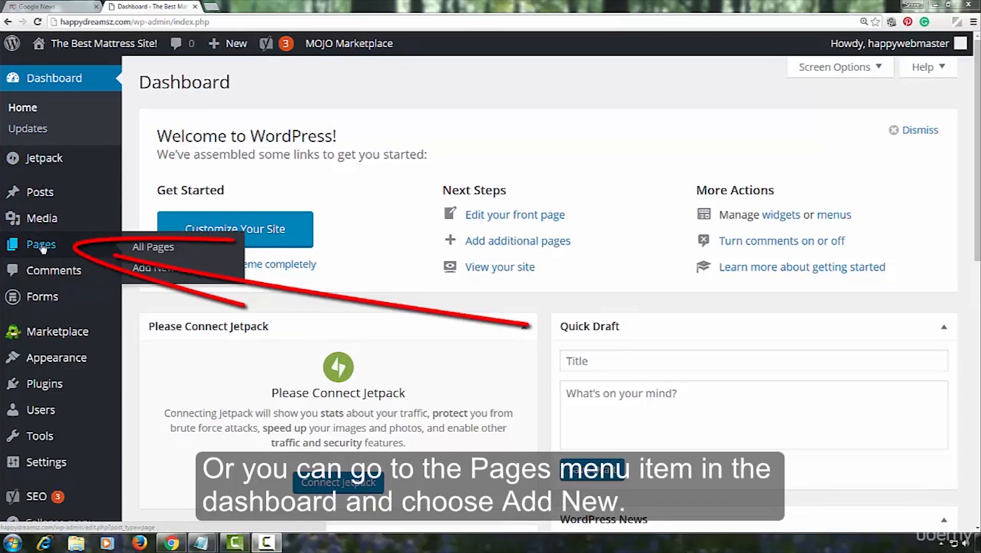
{"action": "left_click", "coordinate": [162, 270]}
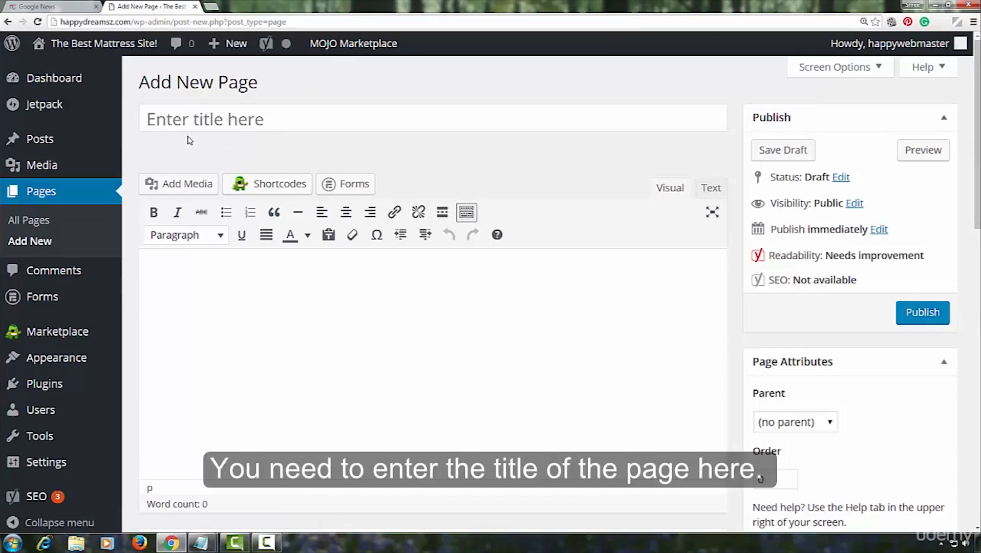
{"action": "left_click", "coordinate": [200, 117]}
{"action": "type", "text": "Page 3"}
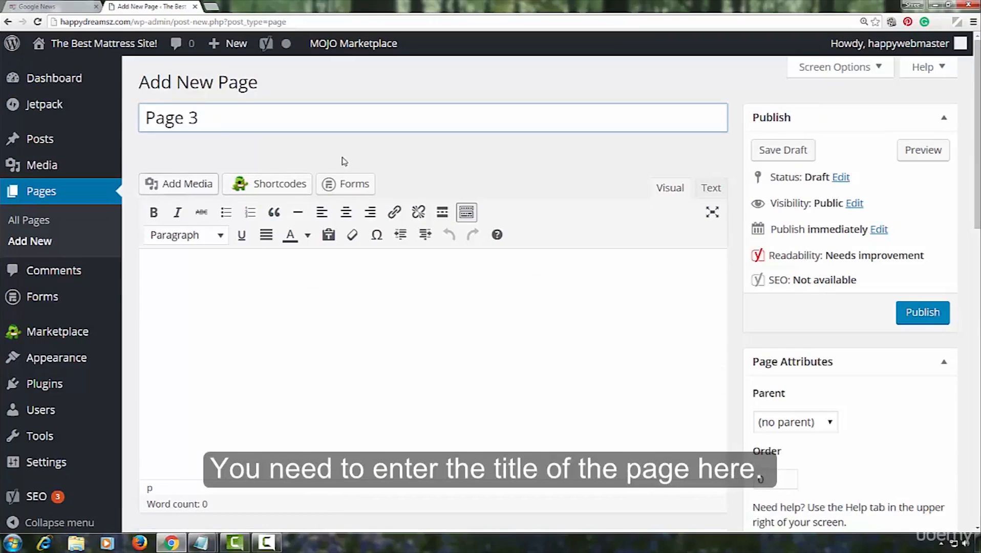
{"action": "left_click", "coordinate": [330, 160]}
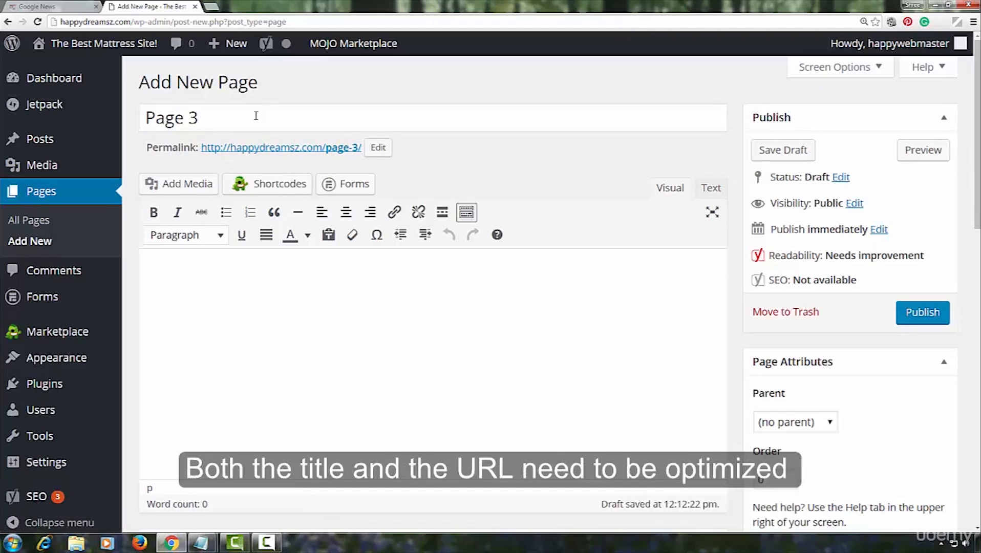
{"action": "left_click_drag", "start_coordinate": [160, 149], "coordinate": [330, 149]}
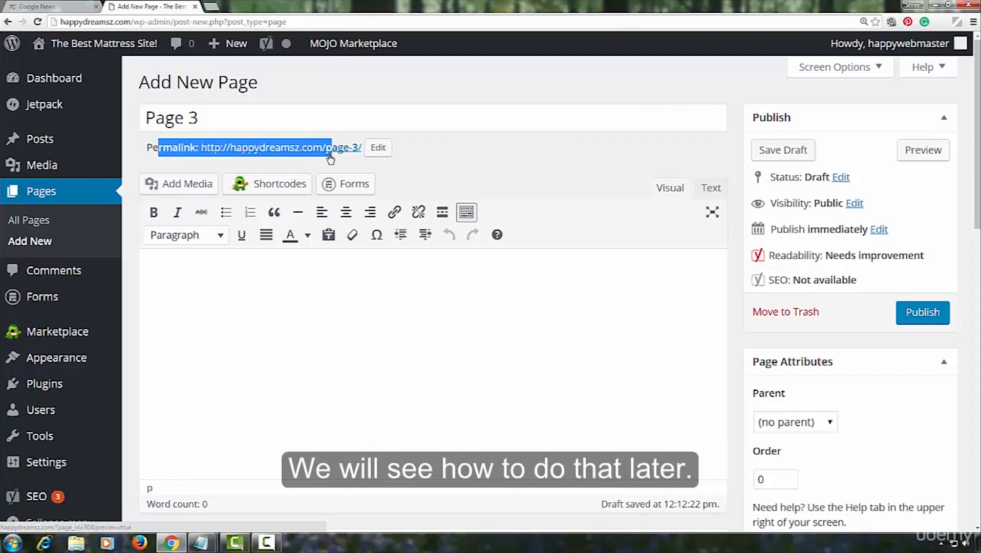
{"action": "left_click", "coordinate": [313, 113]}
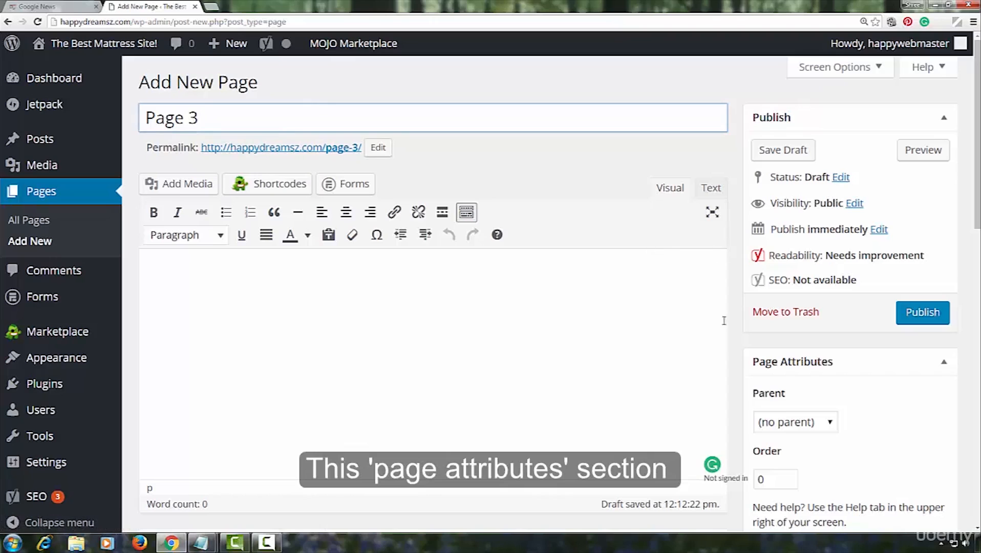
Step: Look at the parent page choices and the order field in the page attributes
{"action": "scroll", "coordinate": [734, 326], "scroll_direction": "down", "scroll_amount": 4}
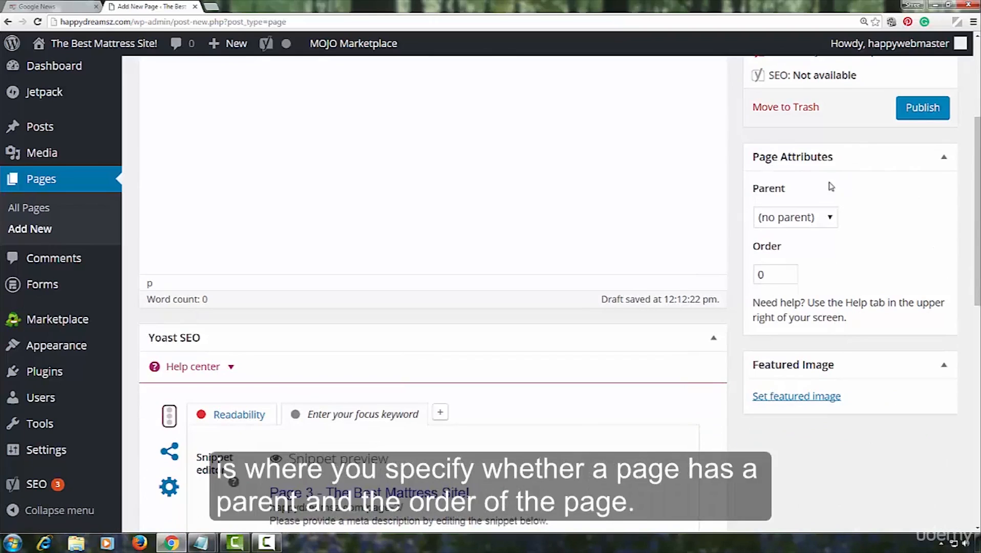
{"action": "left_click", "coordinate": [829, 218]}
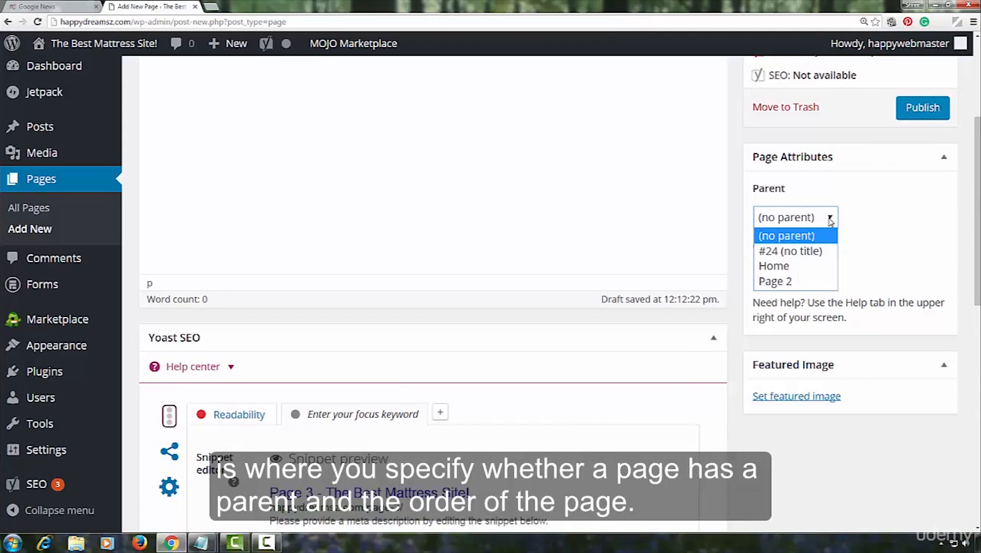
{"action": "left_click", "coordinate": [829, 219]}
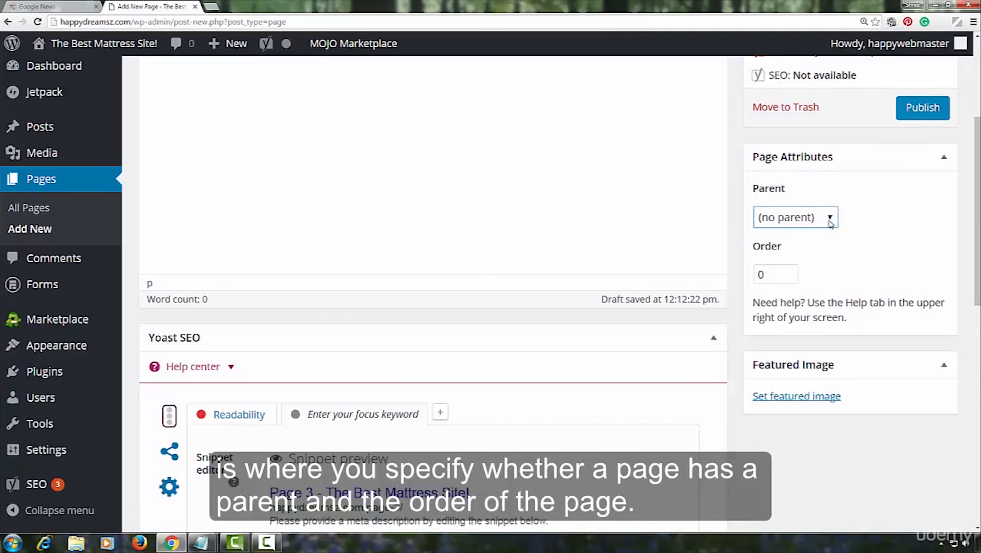
{"action": "left_click", "coordinate": [786, 275]}
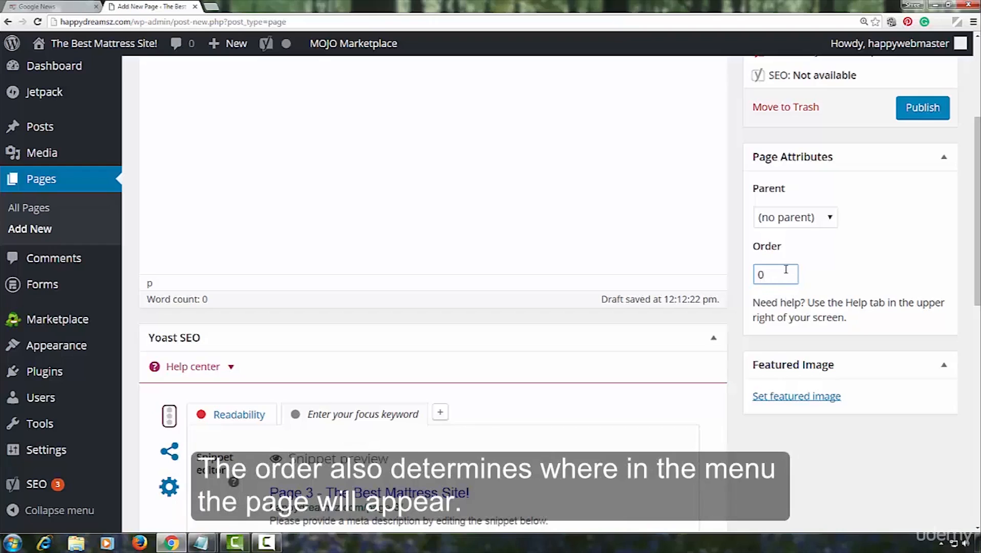
{"action": "left_click", "coordinate": [739, 282]}
Step: Paste the copied Lorem ipsum sample text into the body of Page 3
{"action": "scroll", "coordinate": [738, 280], "scroll_direction": "up", "scroll_amount": 2}
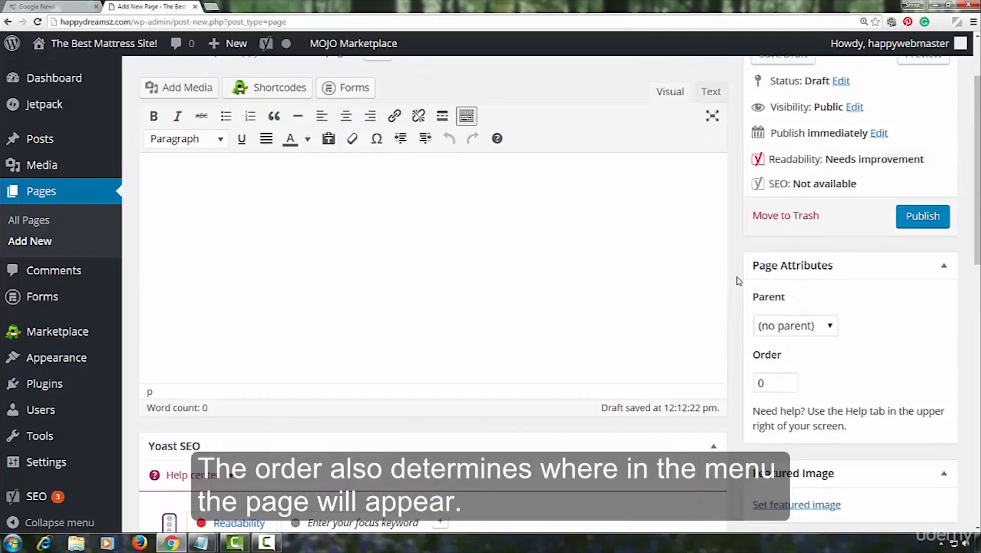
{"action": "scroll", "coordinate": [739, 281], "scroll_direction": "up", "scroll_amount": 2}
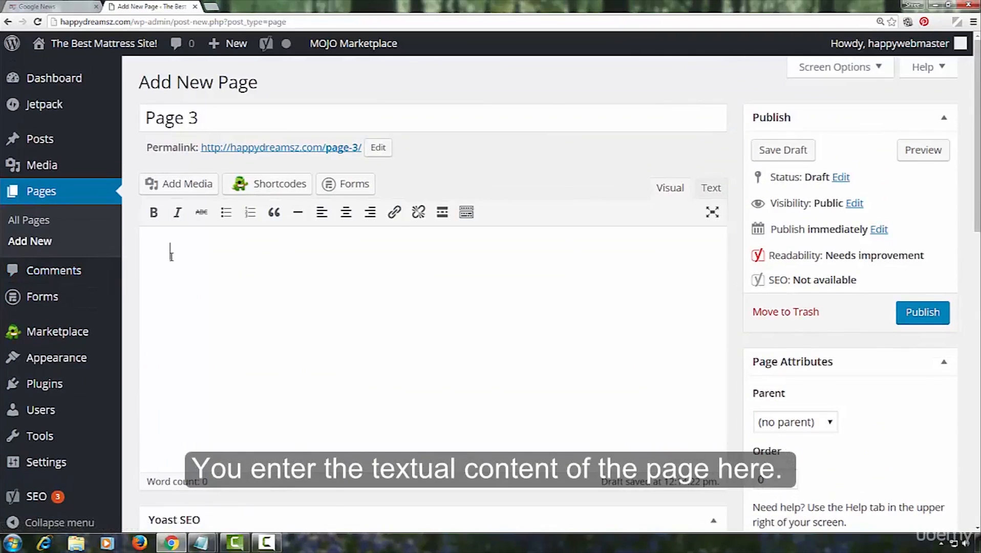
{"action": "right_click", "coordinate": [185, 256]}
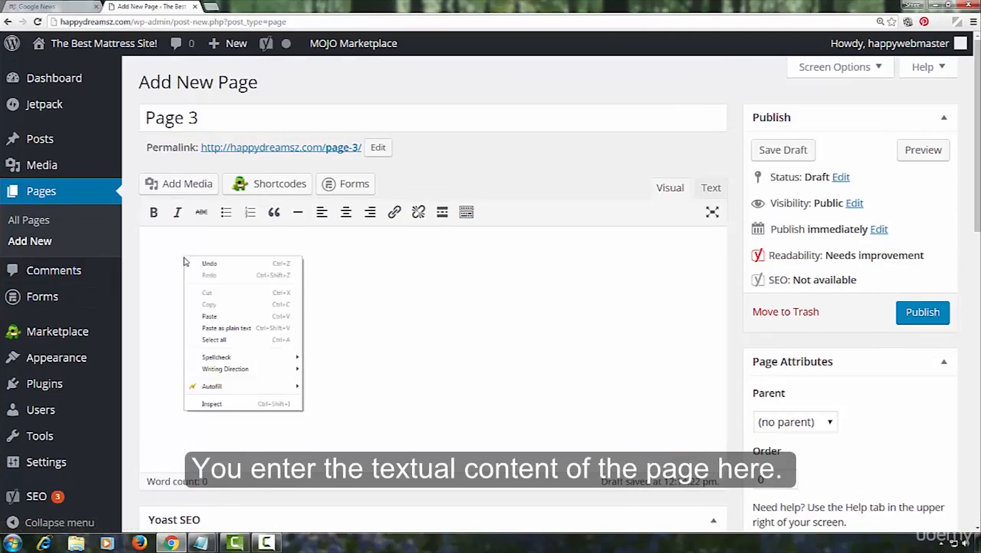
{"action": "left_click", "coordinate": [215, 312]}
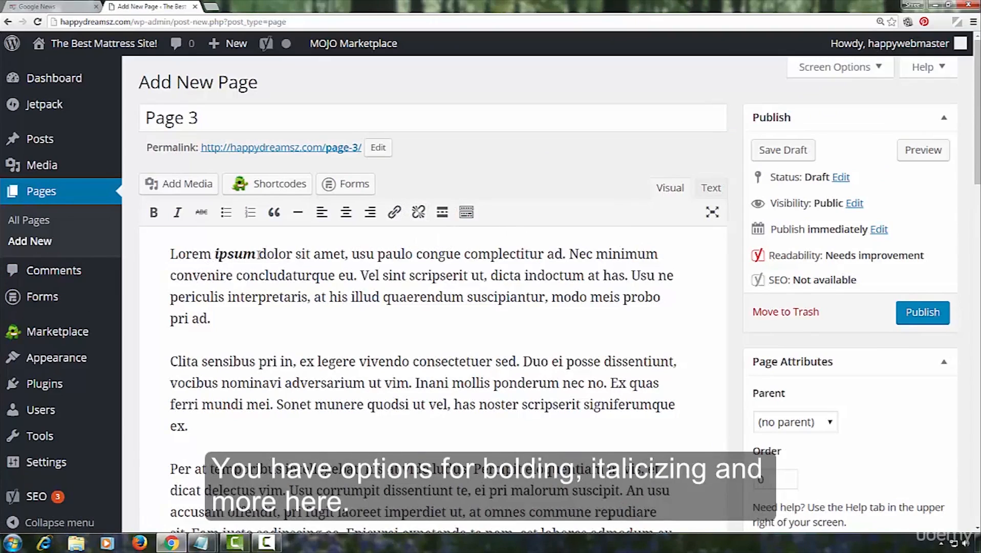
Step: Italicize the word "dolor" in the first sentence and show the editor's second row of formatting tools
{"action": "left_click_drag", "start_coordinate": [259, 254], "coordinate": [292, 254]}
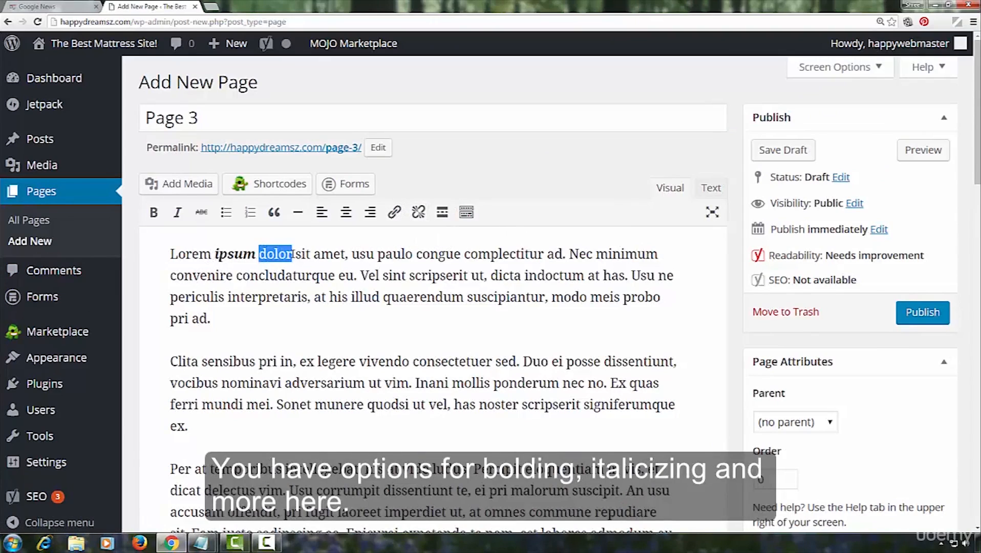
{"action": "left_click", "coordinate": [178, 212]}
{"action": "left_click", "coordinate": [330, 313]}
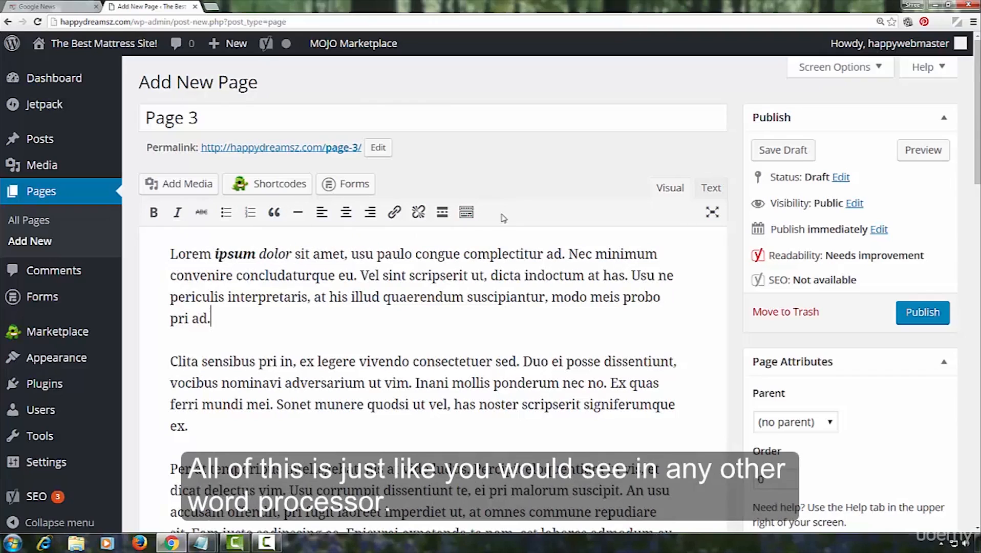
{"action": "left_click", "coordinate": [468, 213]}
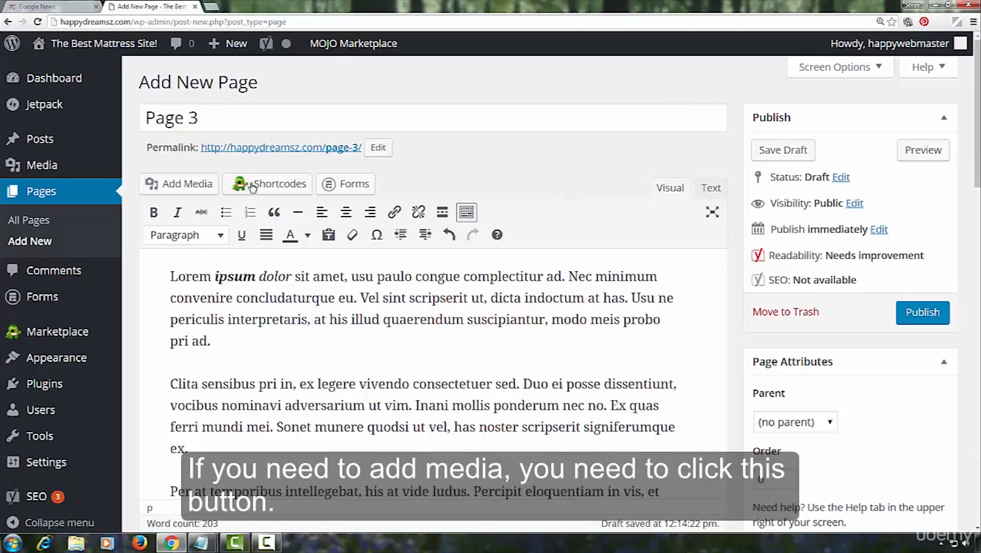
Step: View the upload options for inserting media into the page without adding a file
{"action": "left_click", "coordinate": [183, 186]}
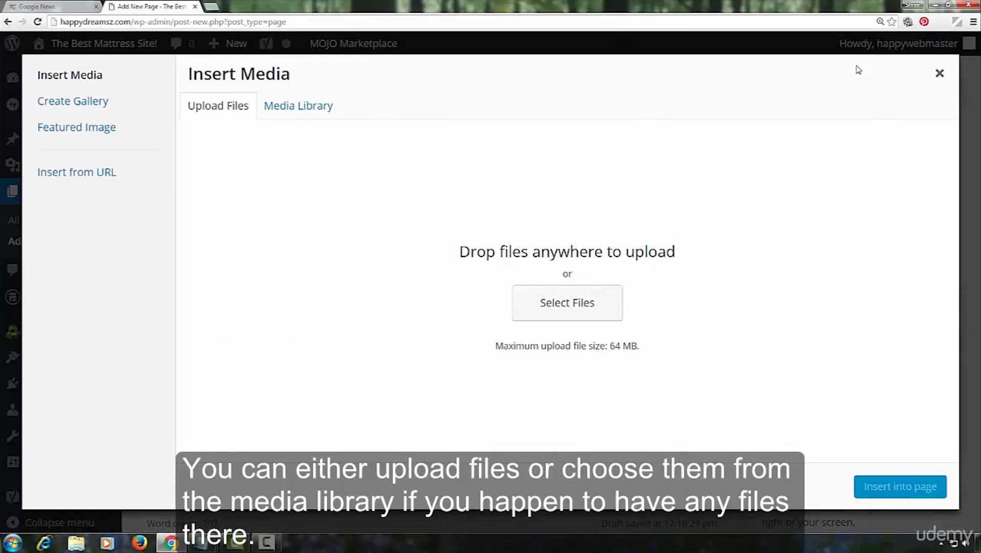
{"action": "left_click", "coordinate": [938, 74]}
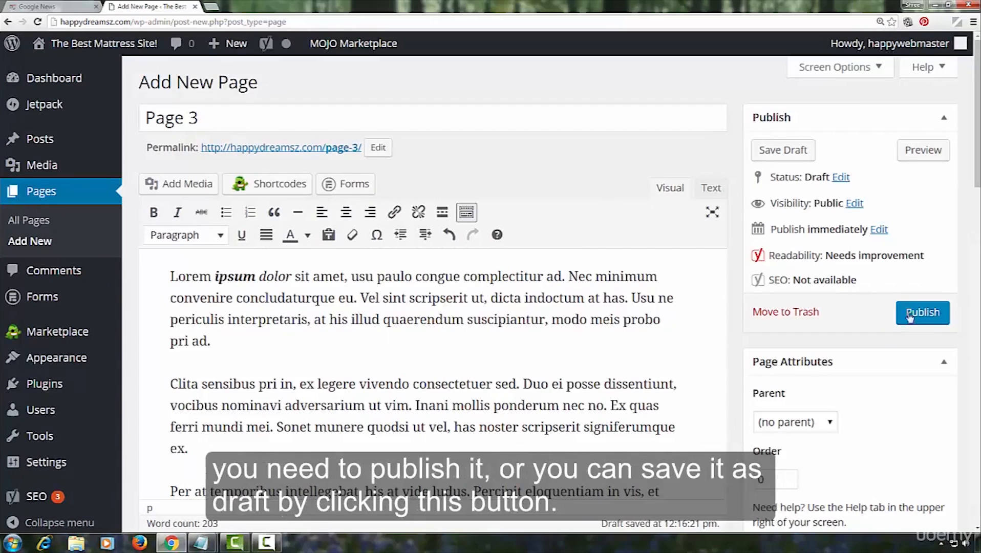
Step: Save Page 3 as a draft and preview it
{"action": "left_click", "coordinate": [790, 151]}
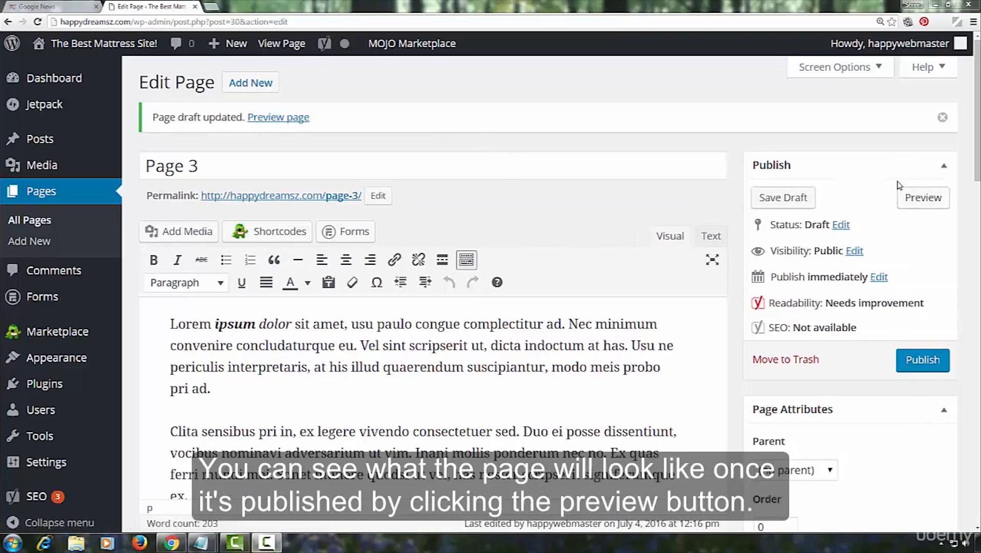
{"action": "left_click", "coordinate": [925, 199]}
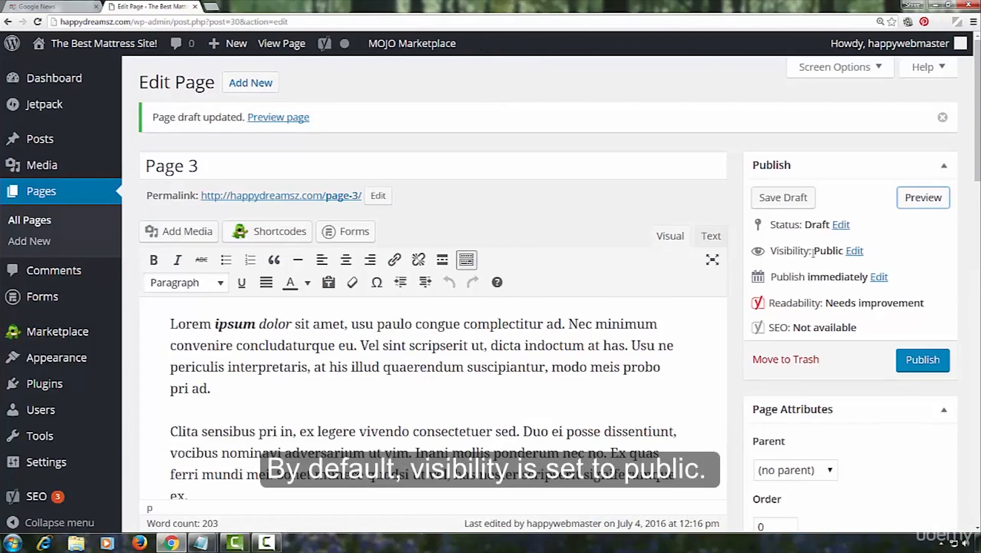
Step: Look through the page's visibility options, leaving Public selected, and show the publishing date fields
{"action": "left_click", "coordinate": [855, 253]}
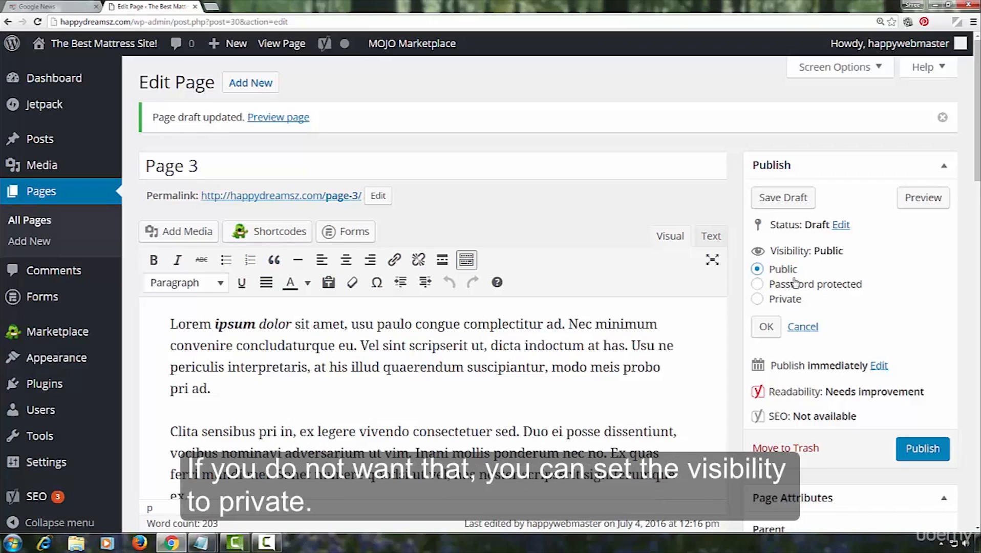
{"action": "left_click", "coordinate": [758, 285]}
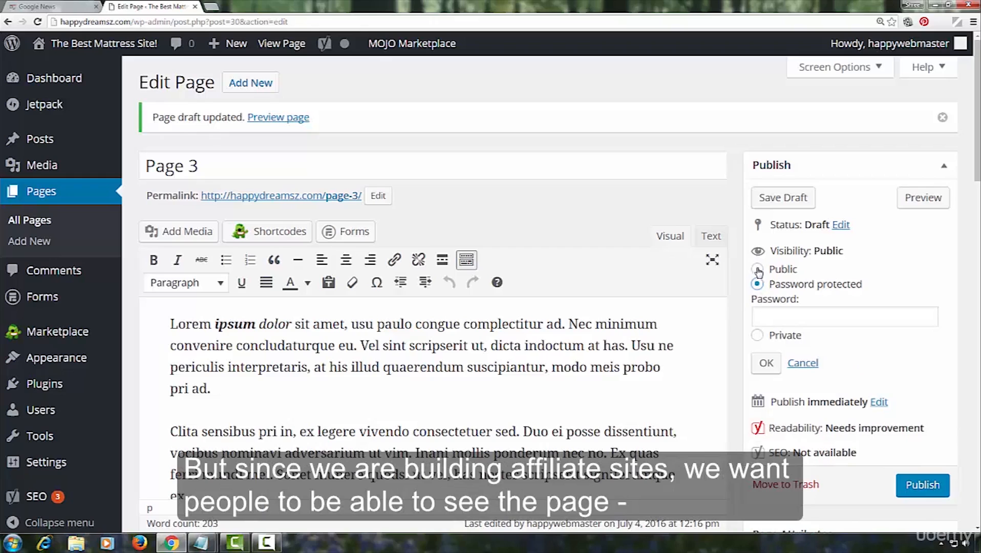
{"action": "left_click", "coordinate": [757, 269]}
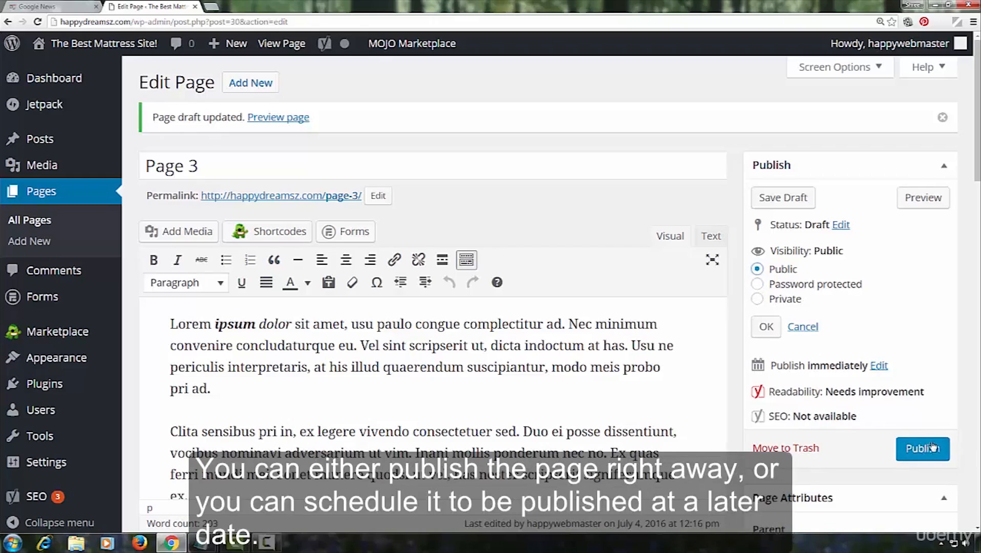
{"action": "left_click", "coordinate": [879, 366]}
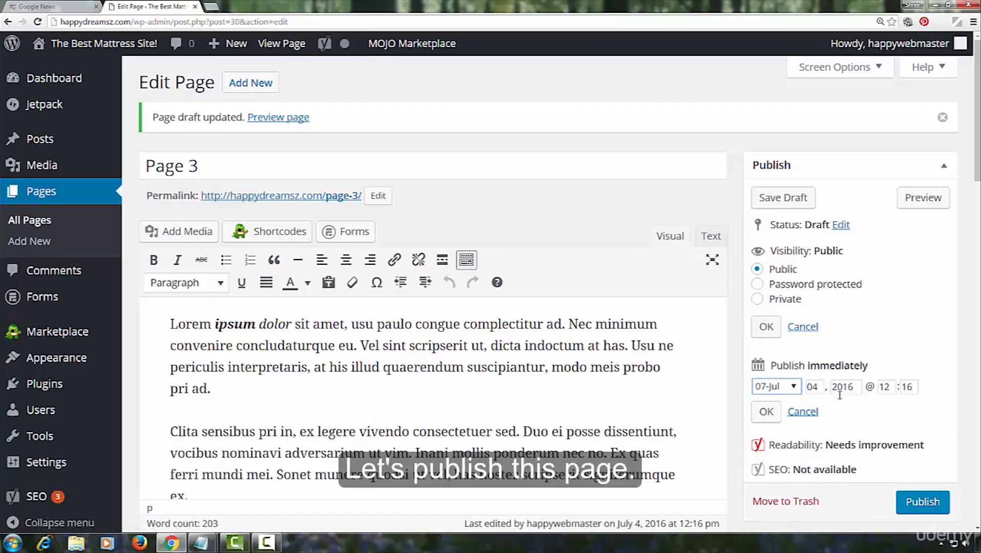
Step: Publish Page 3 and view the live page down to its footer
{"action": "left_click", "coordinate": [923, 502]}
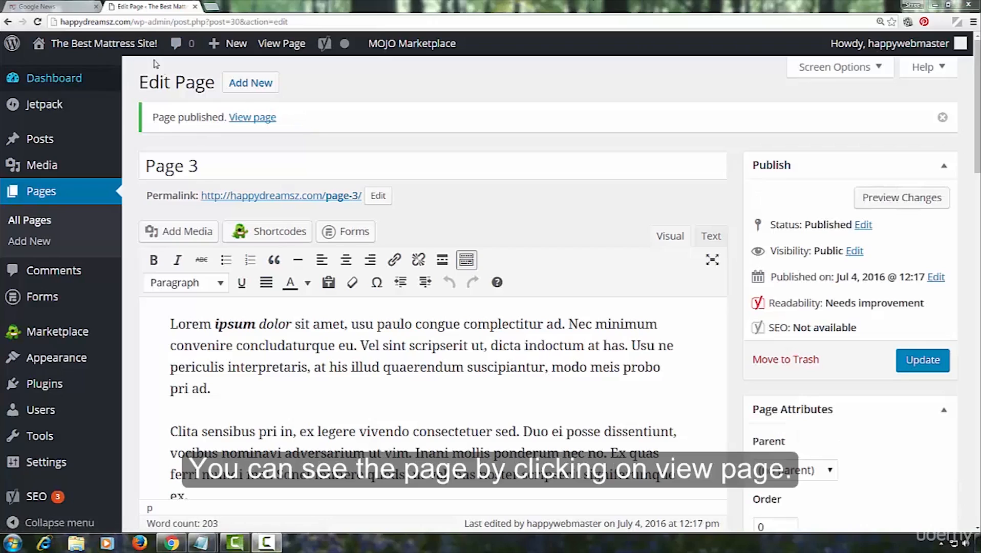
{"action": "left_click", "coordinate": [248, 119]}
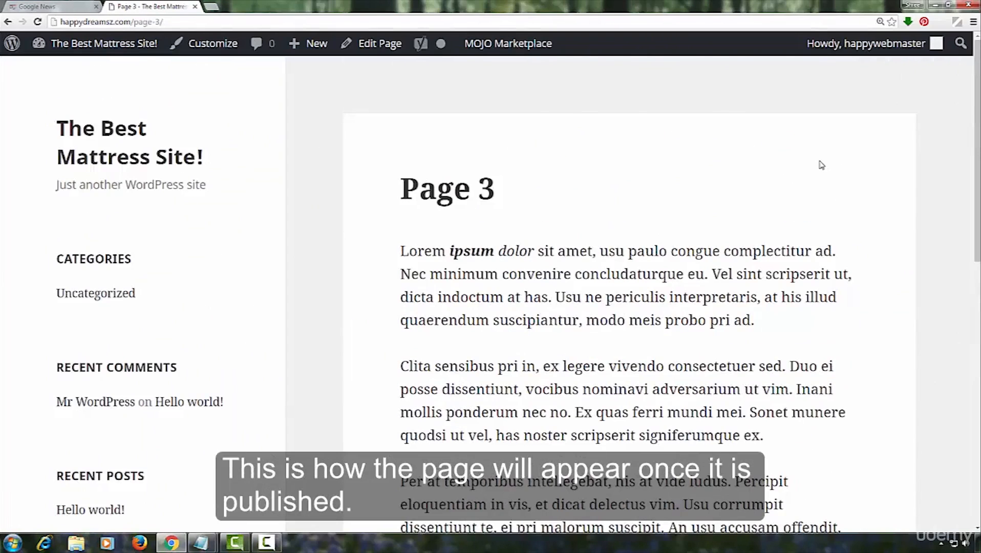
{"action": "scroll", "coordinate": [821, 164], "scroll_direction": "down", "scroll_amount": 10}
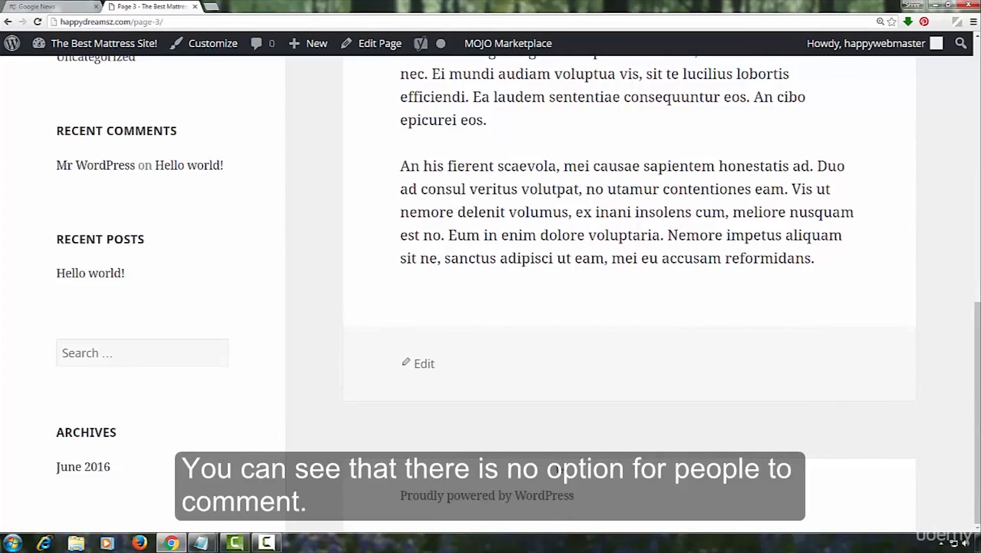
Step: Return to editing Page 3, check that the Discussion box is enabled, allow comments and update the page
{"action": "left_click", "coordinate": [8, 23]}
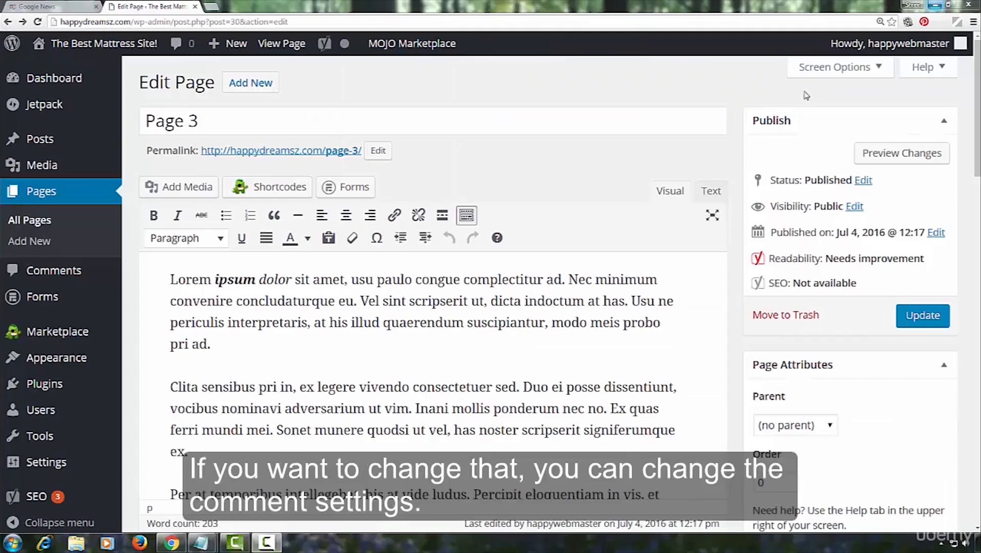
{"action": "left_click", "coordinate": [872, 72]}
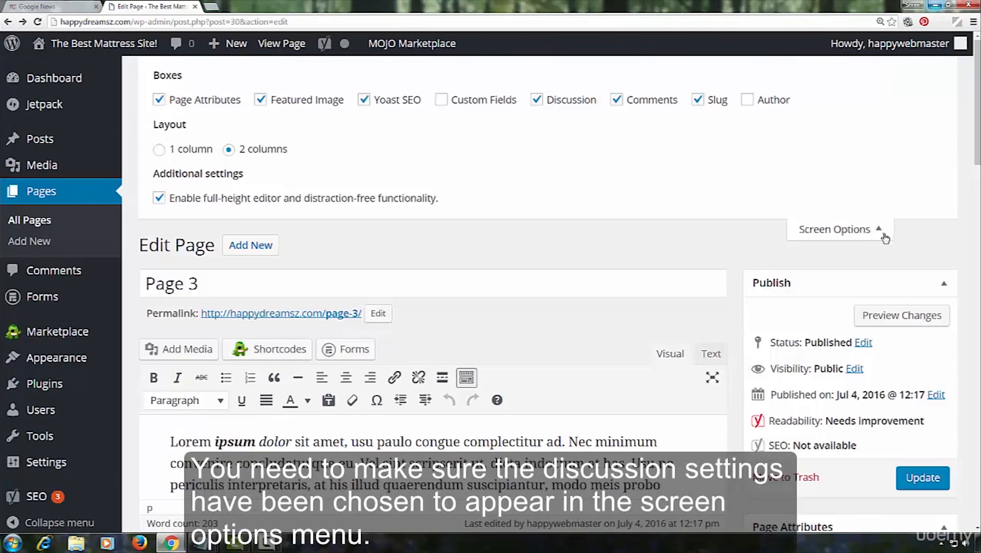
{"action": "left_click", "coordinate": [860, 231]}
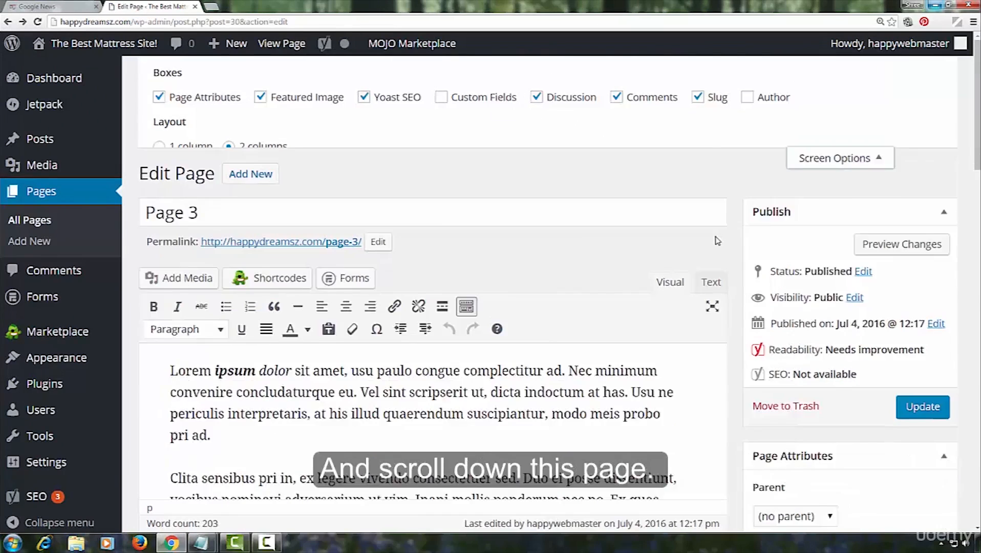
{"action": "scroll", "coordinate": [710, 239], "scroll_direction": "down", "scroll_amount": 4}
{"action": "scroll", "coordinate": [710, 239], "scroll_direction": "down", "scroll_amount": 10}
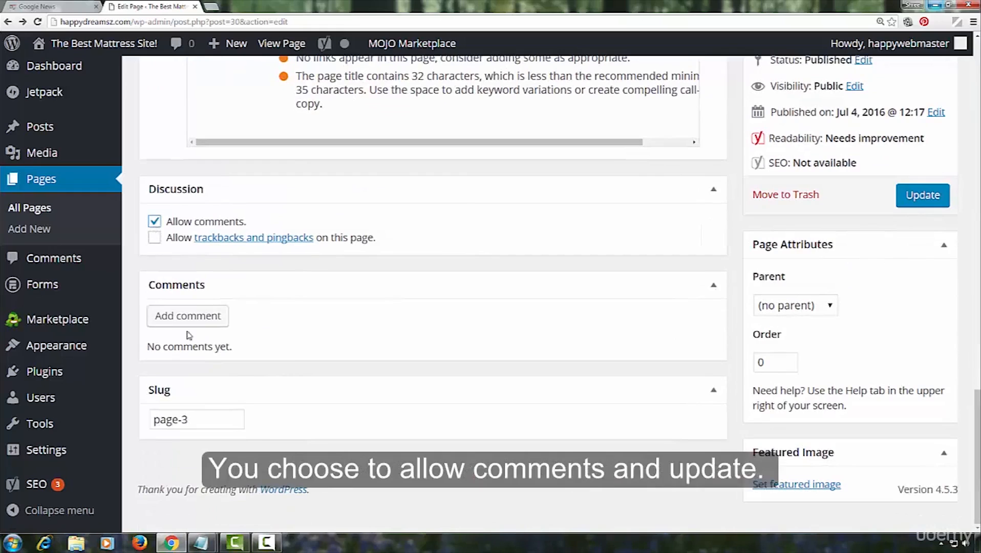
{"action": "left_click", "coordinate": [922, 197]}
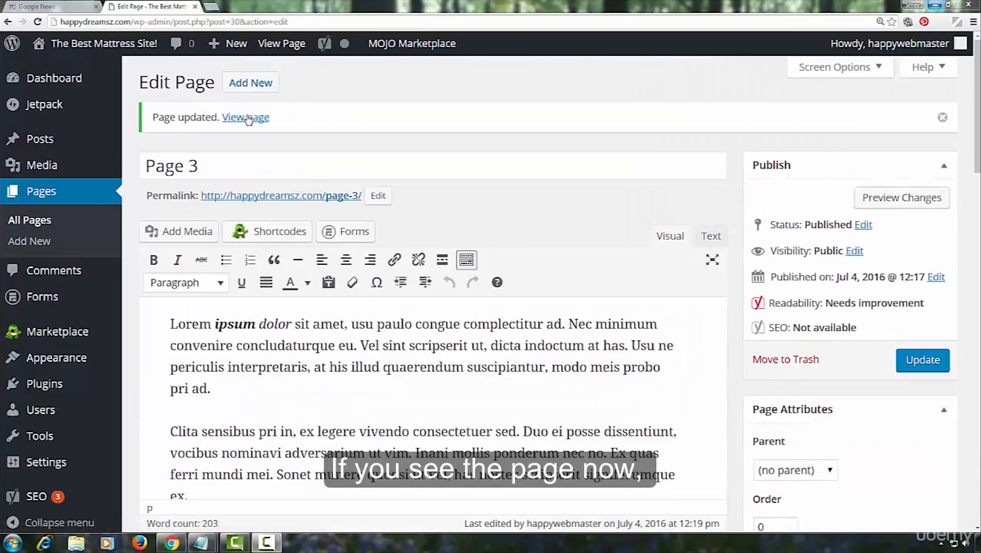
Step: View the updated Page 3 in a new browser tab, check its comment form, and return to the editor
{"action": "right_click", "coordinate": [248, 120]}
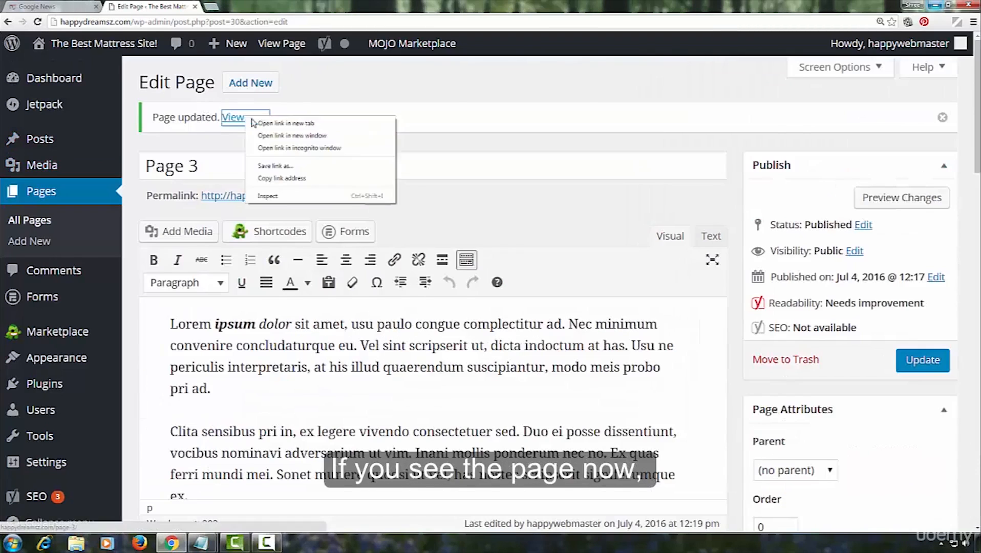
{"action": "left_click", "coordinate": [272, 125]}
{"action": "left_click", "coordinate": [244, 7]}
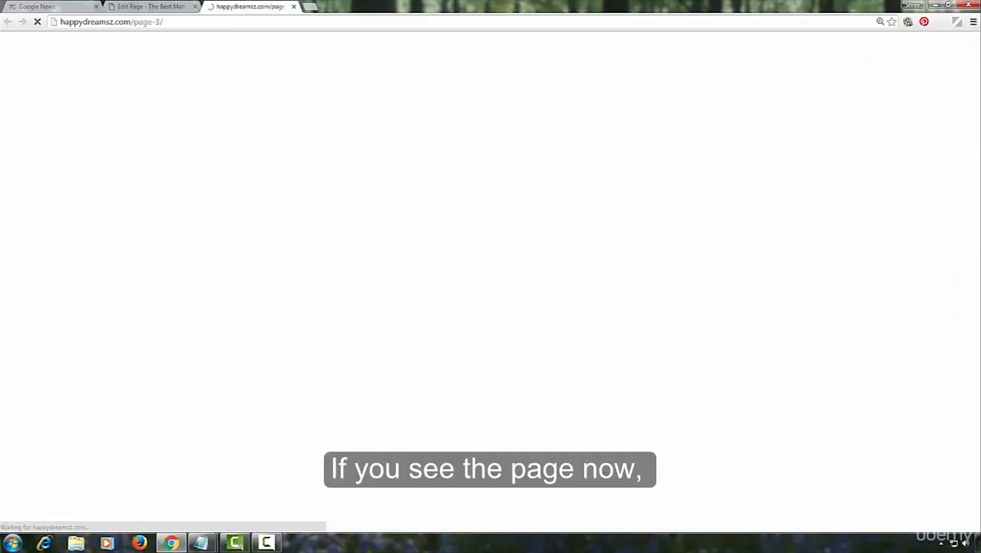
{"action": "scroll", "coordinate": [854, 225], "scroll_direction": "down", "scroll_amount": 10}
{"action": "scroll", "coordinate": [557, 329], "scroll_direction": "up", "scroll_amount": 2}
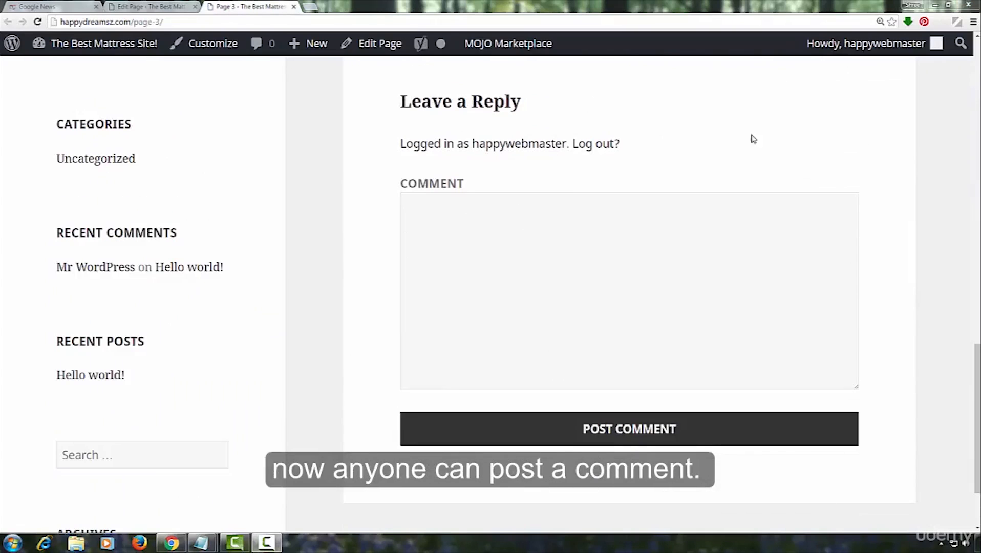
{"action": "left_click", "coordinate": [151, 6]}
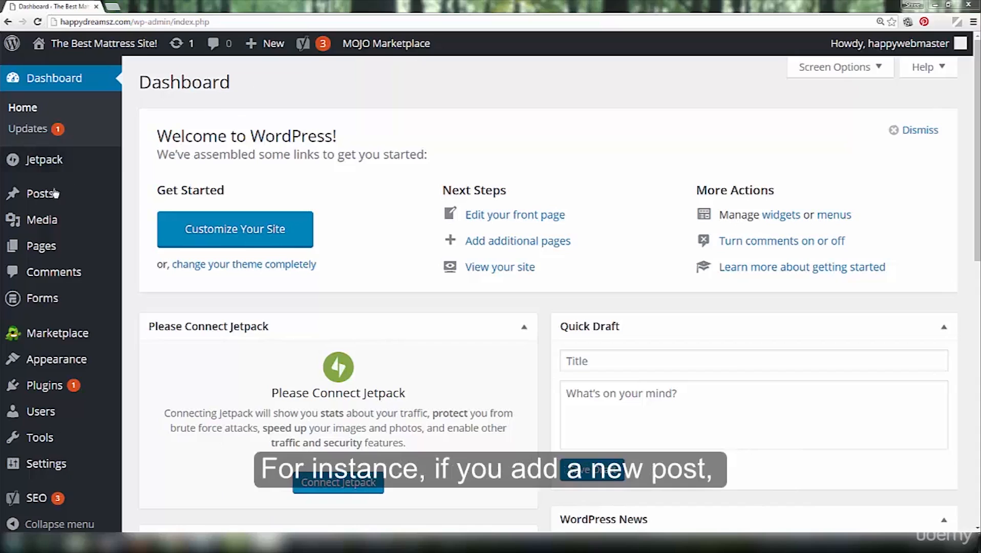
Step: Start a new post and look at the category options available for it
{"action": "mouse_move", "coordinate": [49, 195]}
{"action": "left_click", "coordinate": [154, 218]}
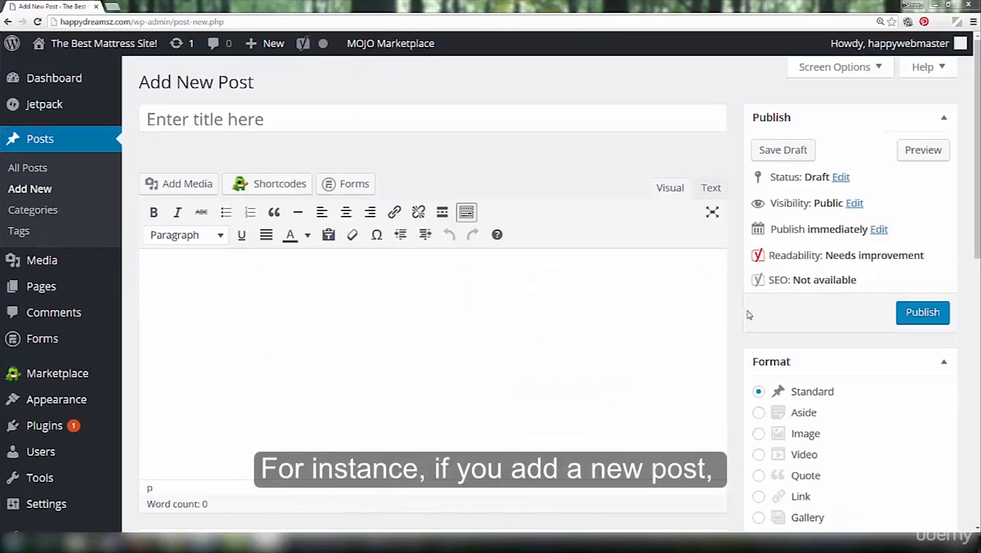
{"action": "scroll", "coordinate": [731, 320], "scroll_direction": "down", "scroll_amount": 7}
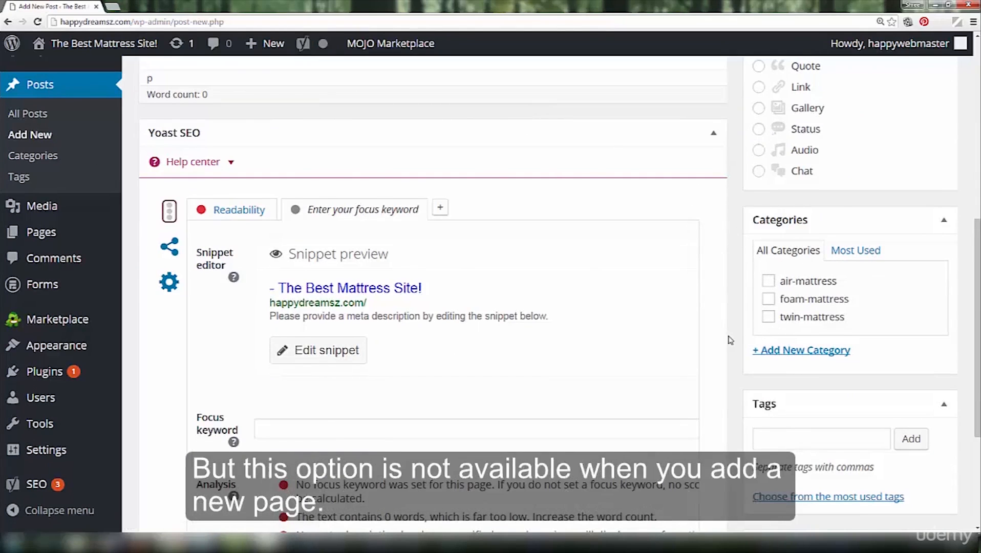
Step: Start a new page and look through its editing boxes for any category options
{"action": "scroll", "coordinate": [730, 340], "scroll_direction": "up", "scroll_amount": 8}
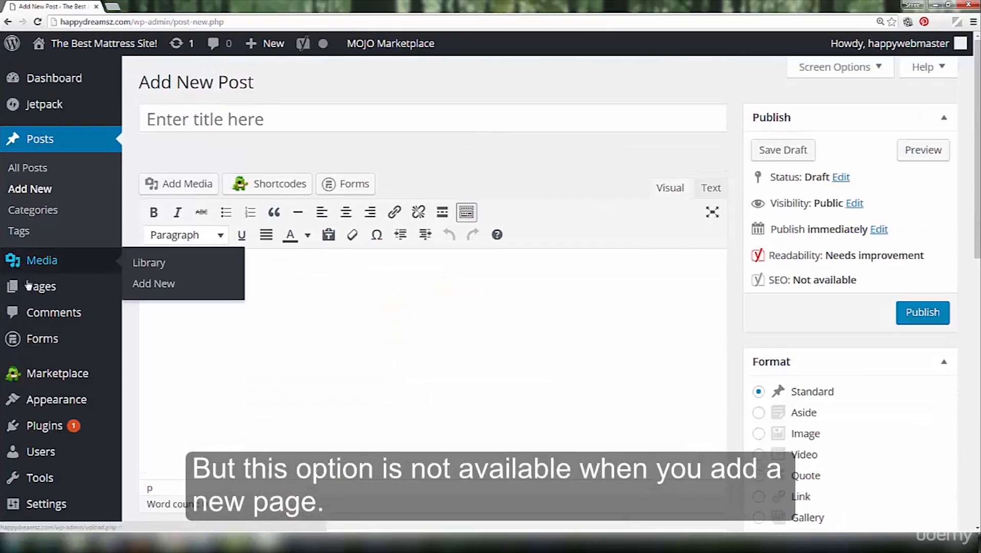
{"action": "mouse_move", "coordinate": [32, 286]}
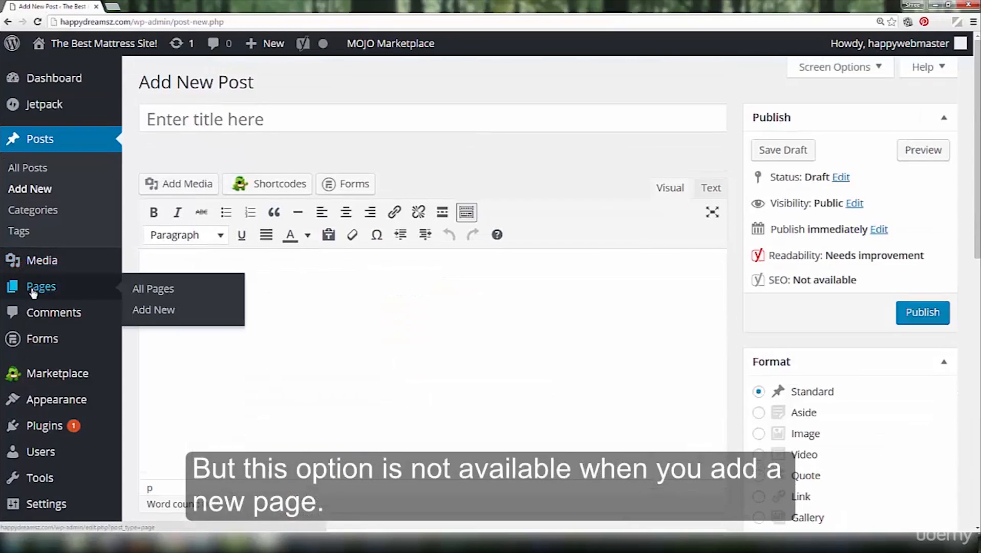
{"action": "left_click", "coordinate": [152, 311]}
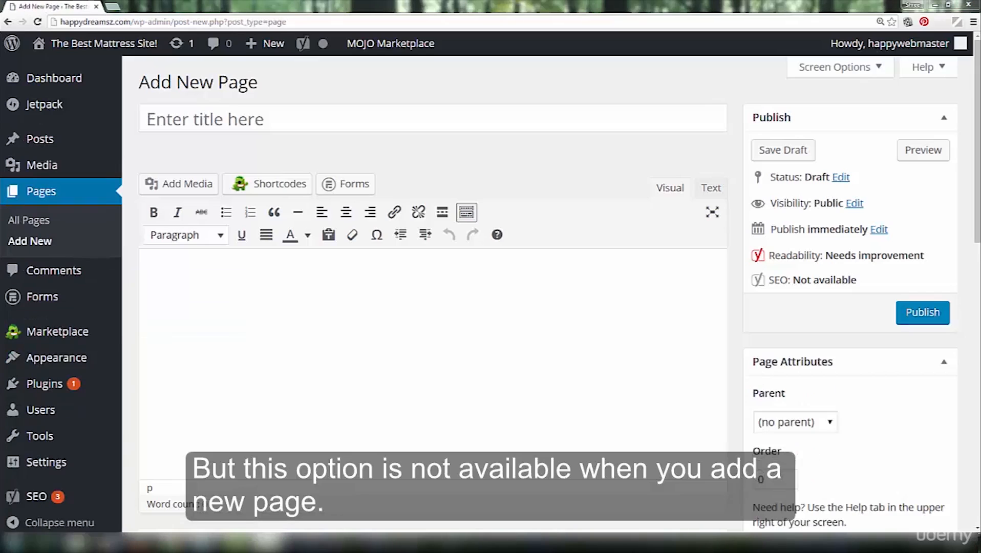
{"action": "scroll", "coordinate": [741, 324], "scroll_direction": "down", "scroll_amount": 7}
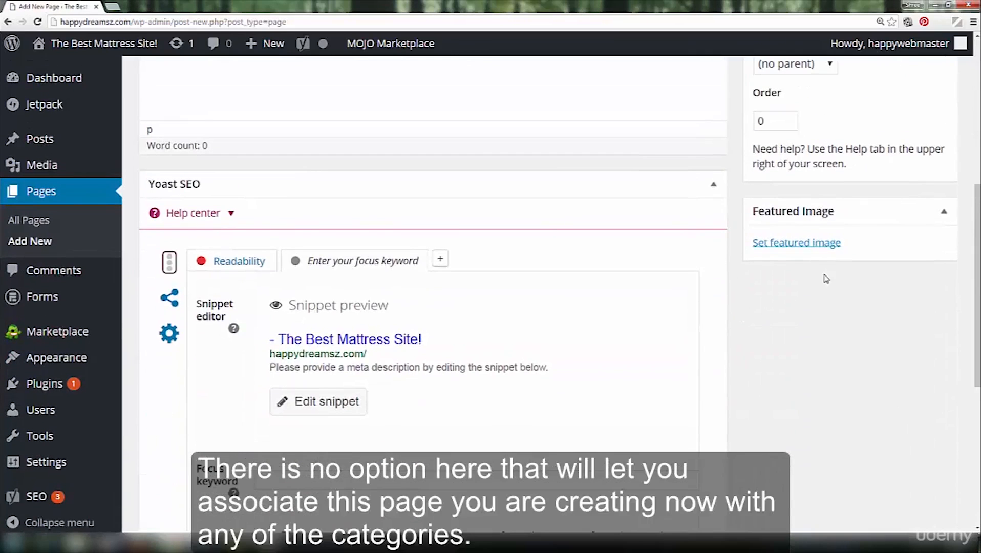
{"action": "scroll", "coordinate": [825, 276], "scroll_direction": "up", "scroll_amount": 7}
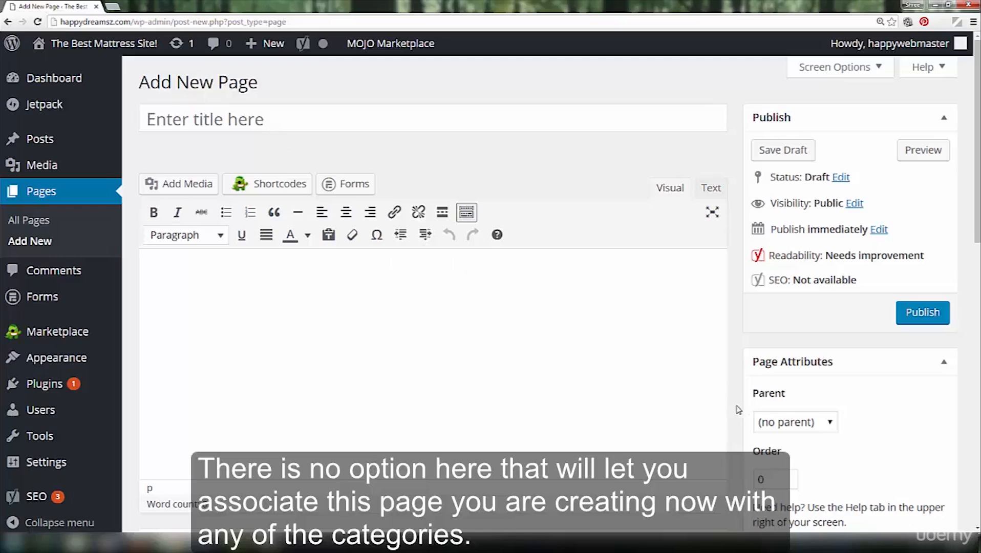
Step: Find the "Add Tags And Category To Page and Post Types" plugin in the plugin directory, then install and activate it
{"action": "mouse_move", "coordinate": [41, 132]}
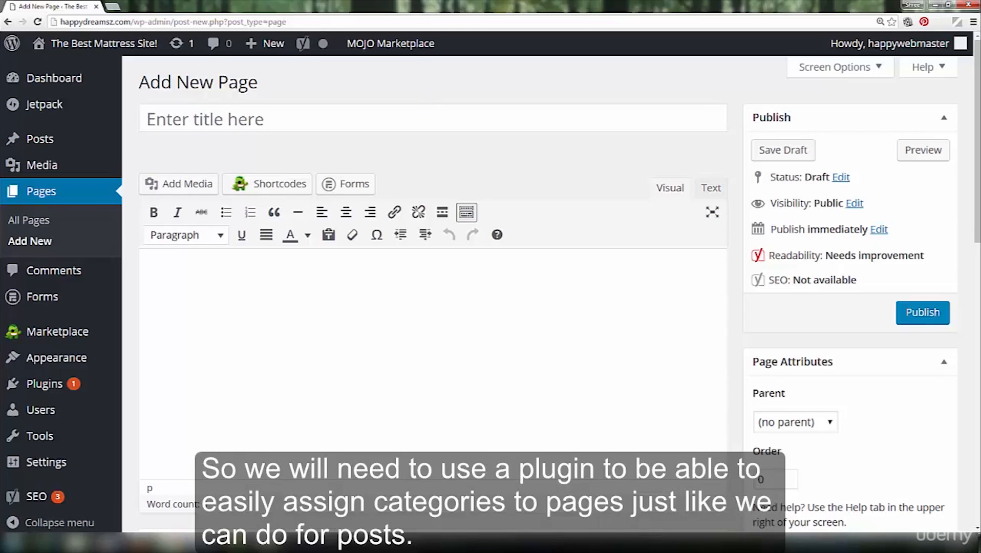
{"action": "left_click", "coordinate": [45, 383]}
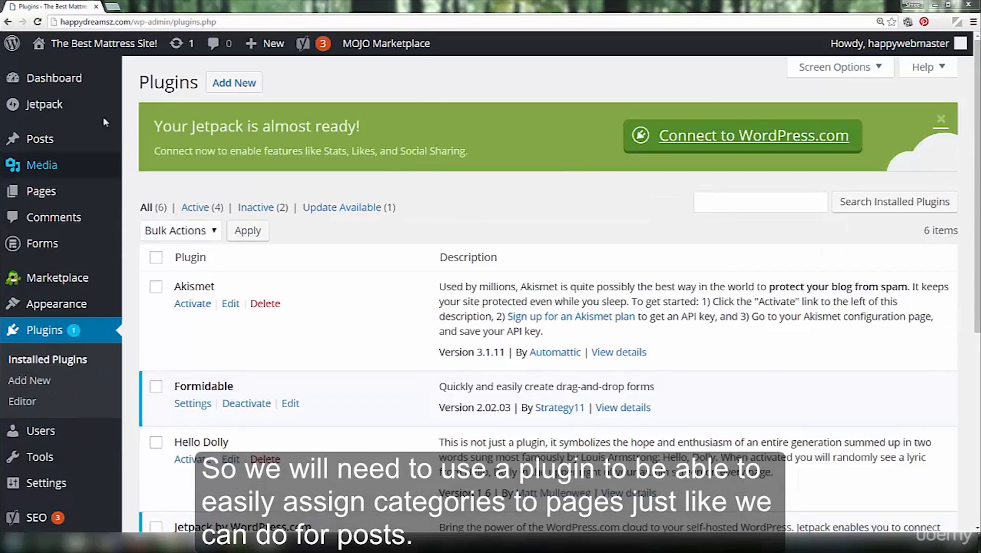
{"action": "left_click", "coordinate": [253, 85]}
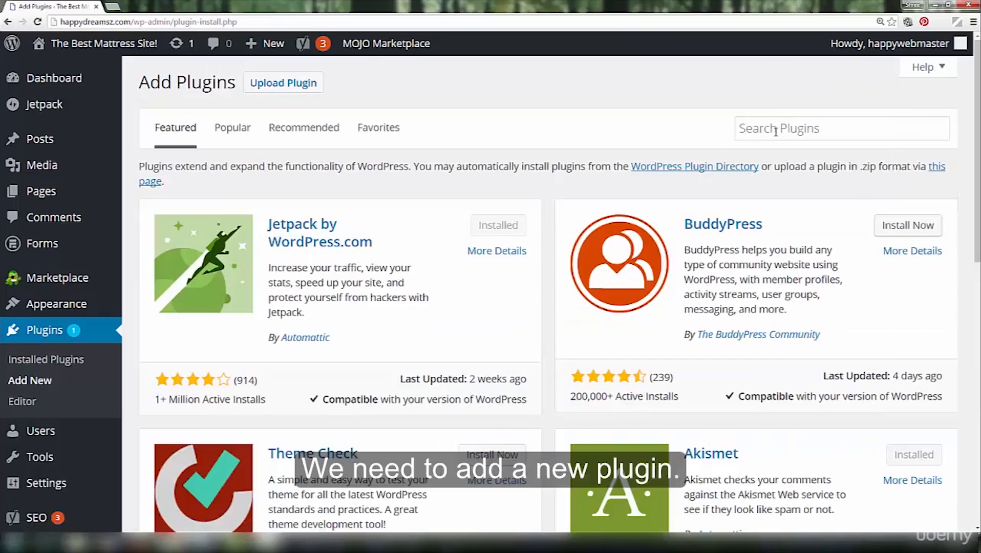
{"action": "right_click", "coordinate": [775, 132]}
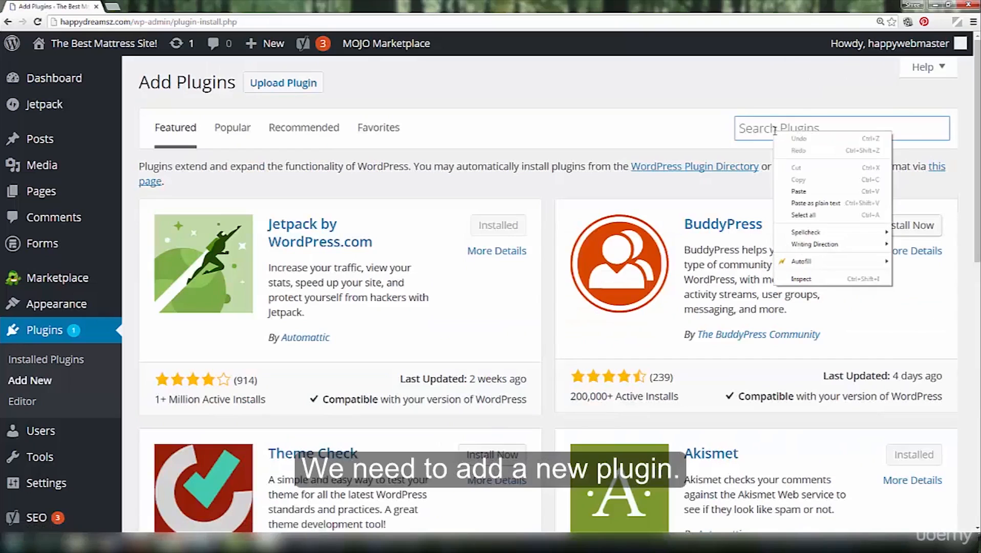
{"action": "left_click", "coordinate": [799, 188]}
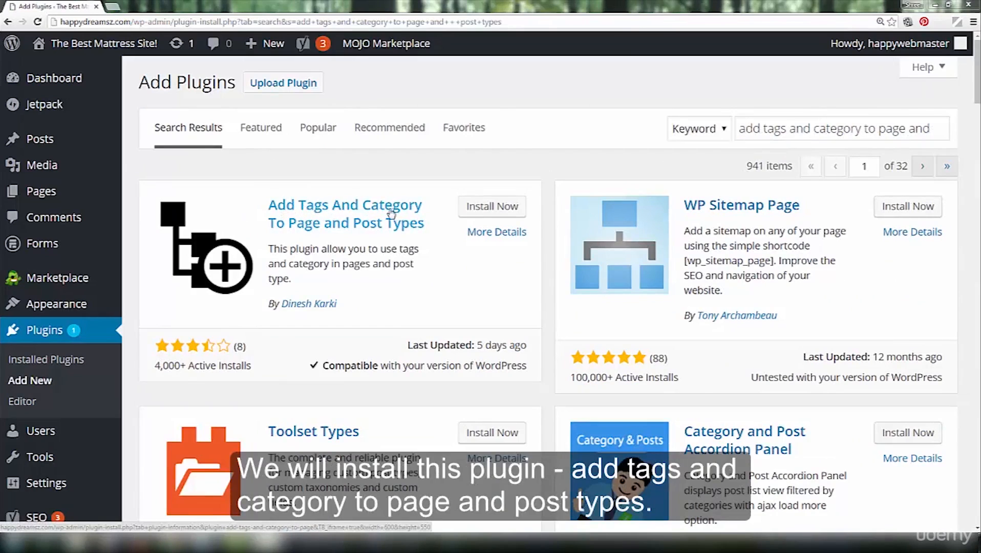
{"action": "left_click", "coordinate": [481, 209]}
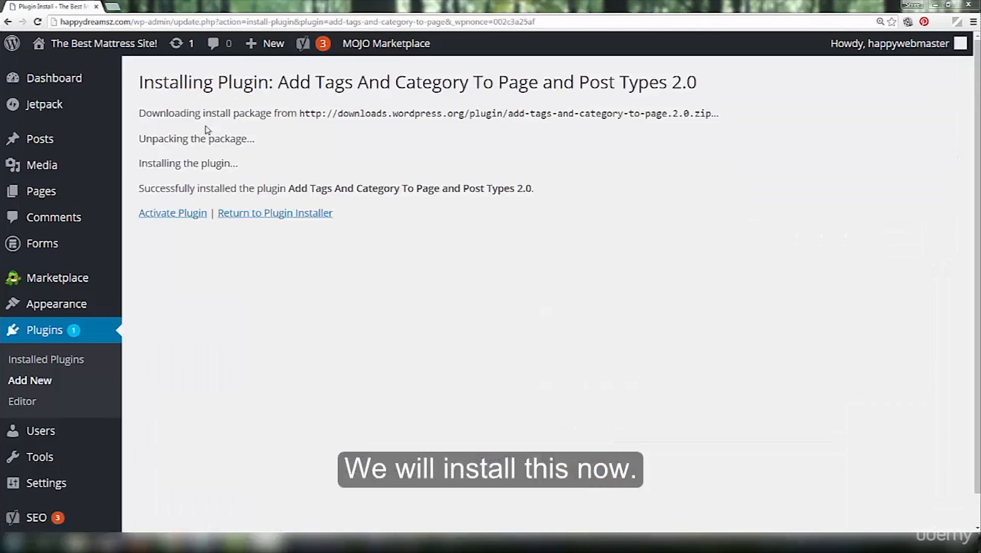
{"action": "left_click", "coordinate": [175, 213]}
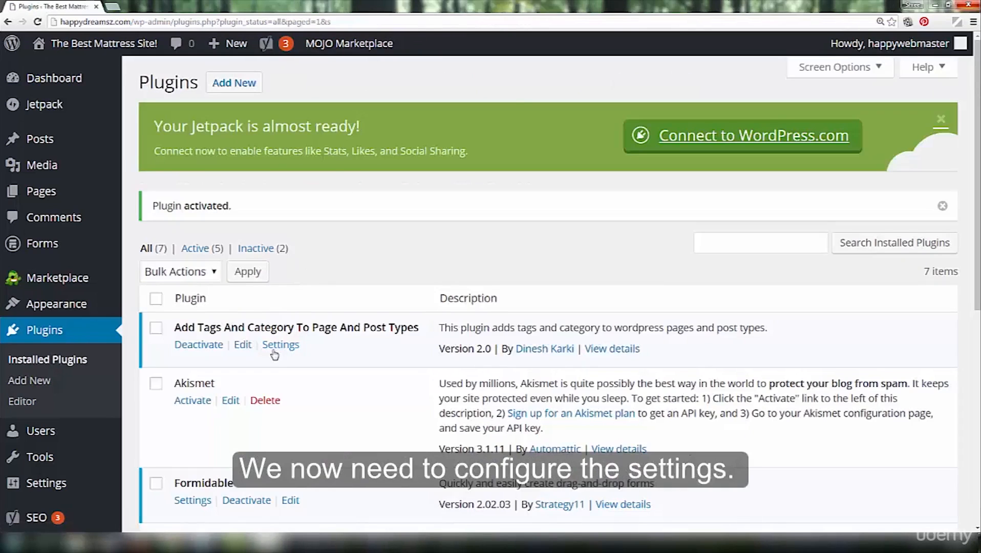
Step: In the newly activated plugin's settings, enable Add Category for the Page post type and save the changes
{"action": "left_click", "coordinate": [276, 345]}
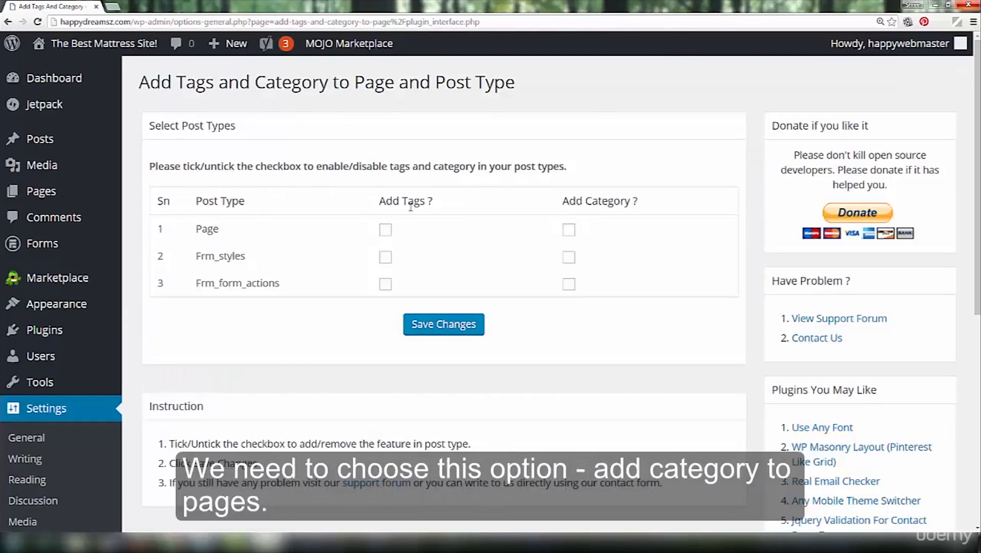
{"action": "left_click", "coordinate": [569, 231]}
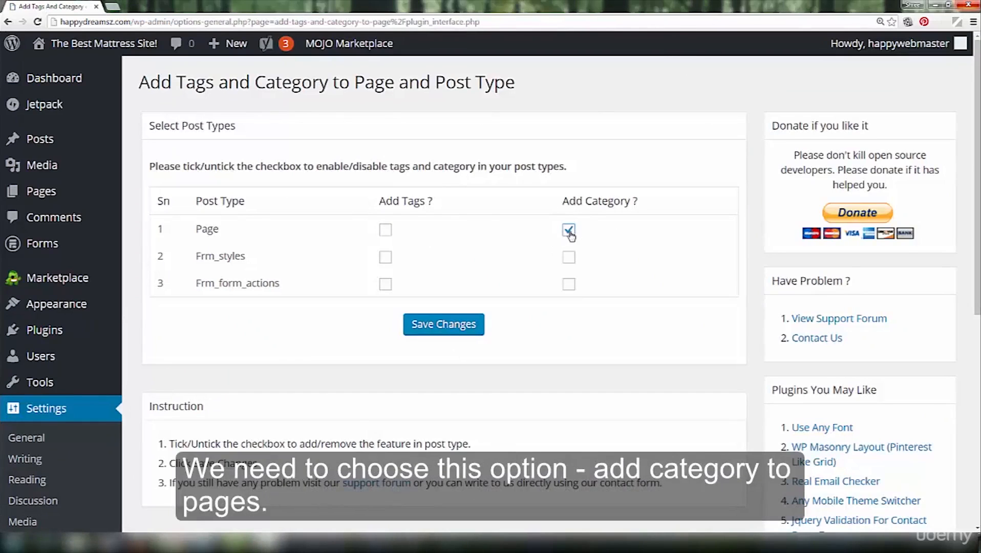
{"action": "left_click", "coordinate": [450, 325]}
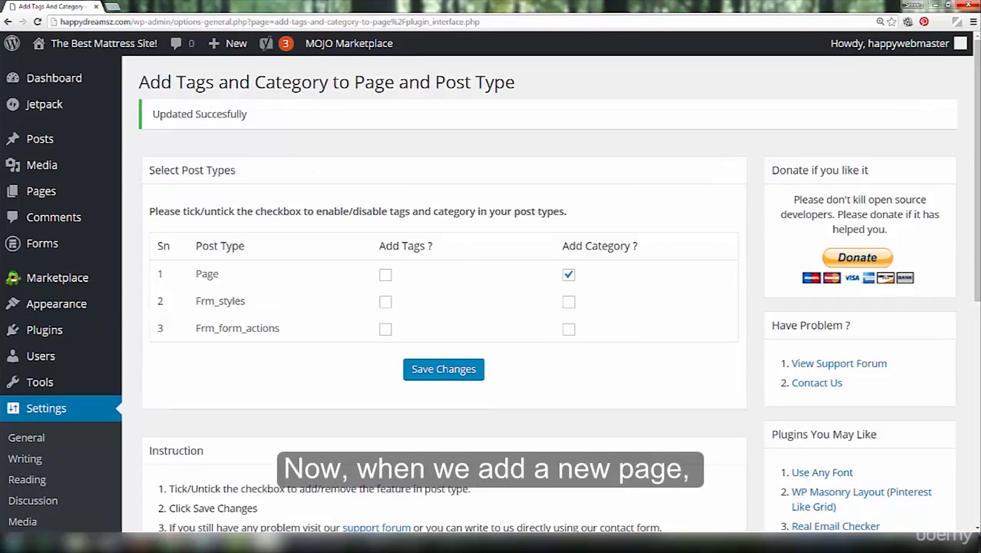
Step: Start a new page and examine the category options offered for it
{"action": "mouse_move", "coordinate": [46, 194]}
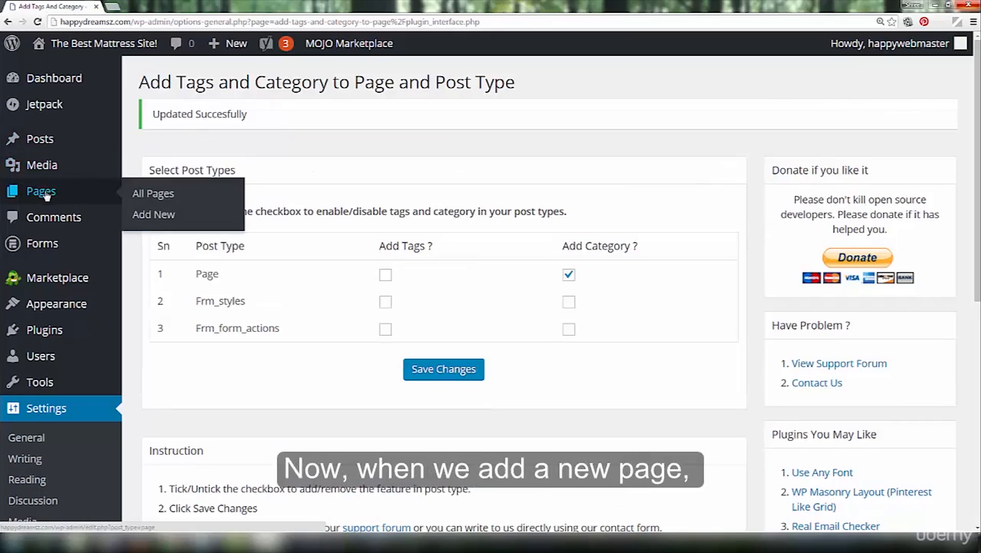
{"action": "left_click", "coordinate": [153, 214]}
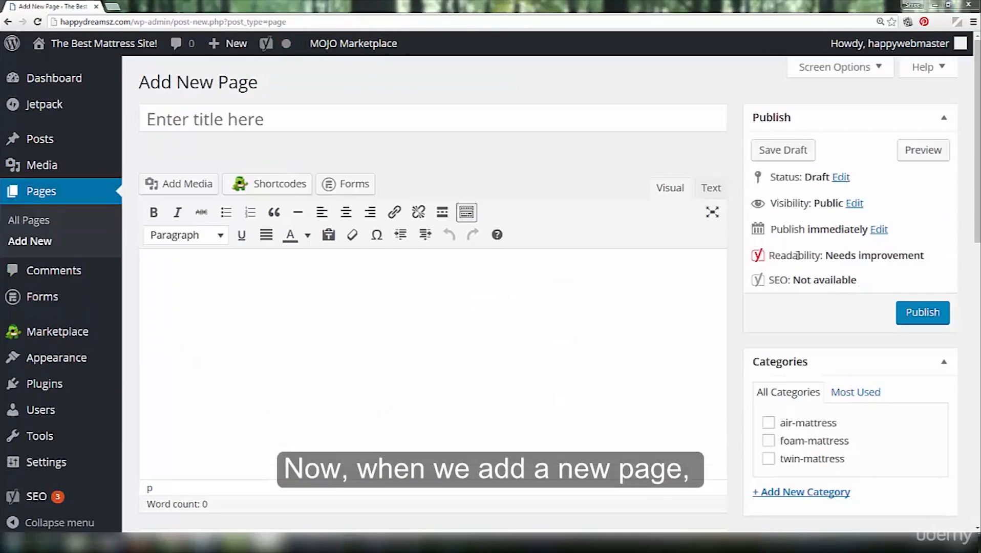
{"action": "scroll", "coordinate": [719, 337], "scroll_direction": "down", "scroll_amount": 3}
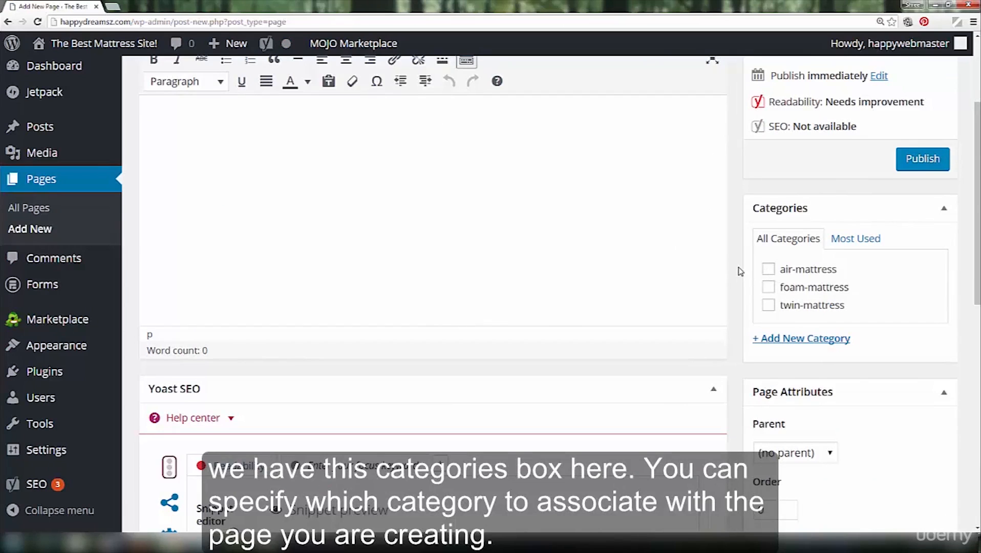
{"action": "scroll", "coordinate": [727, 263], "scroll_direction": "up", "scroll_amount": 3}
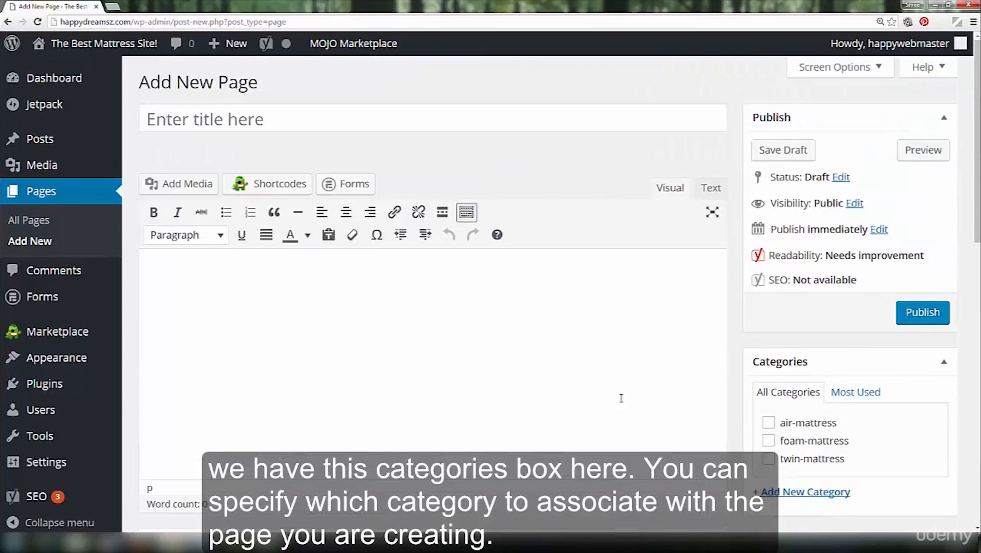